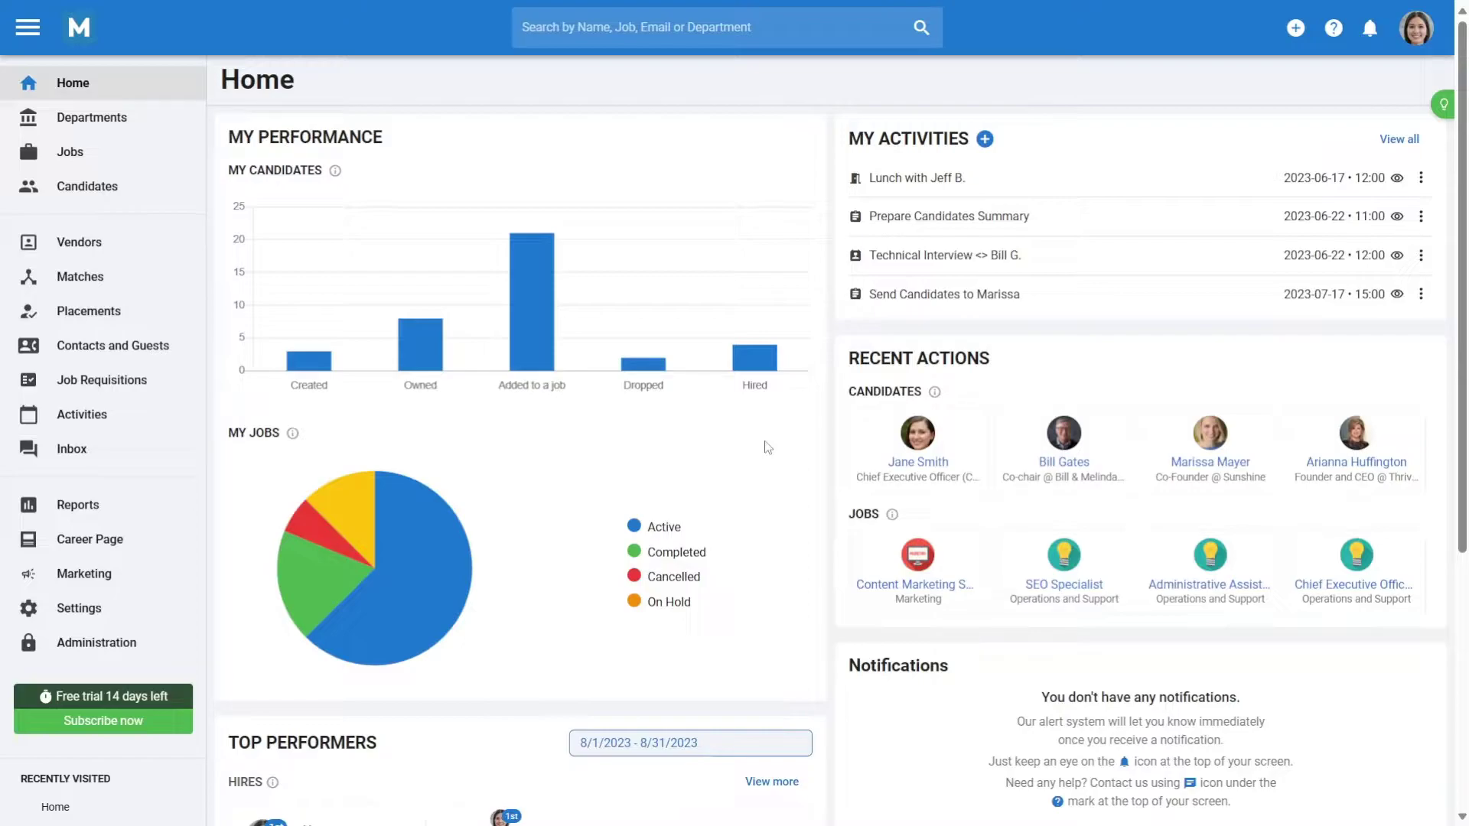
Step: Turn on the SMS feature under Administration > Manage features > SMS status
left_click(149, 658)
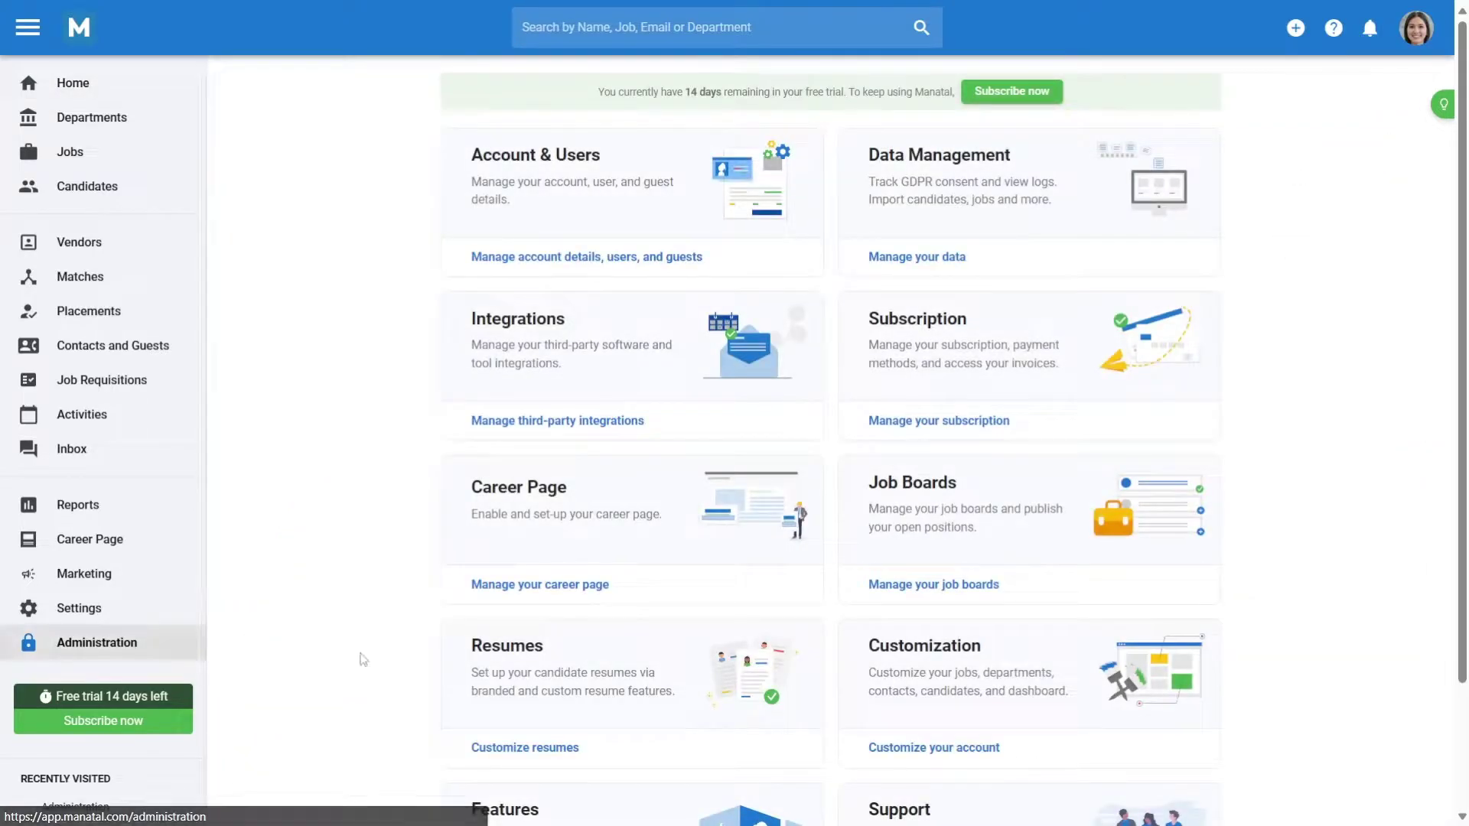
scroll(361, 659, "down", 2)
left_click(471, 746)
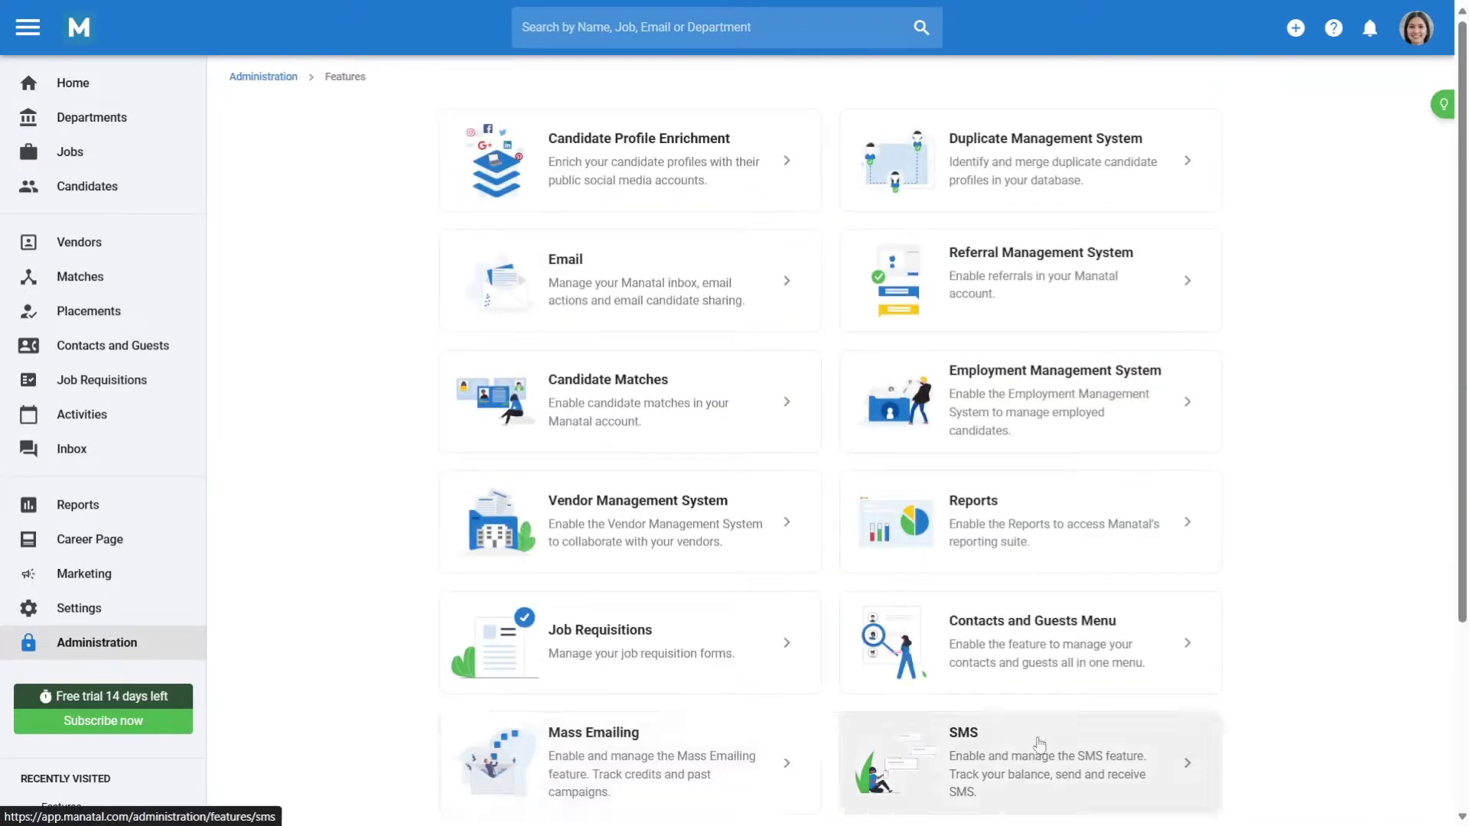
left_click(1182, 769)
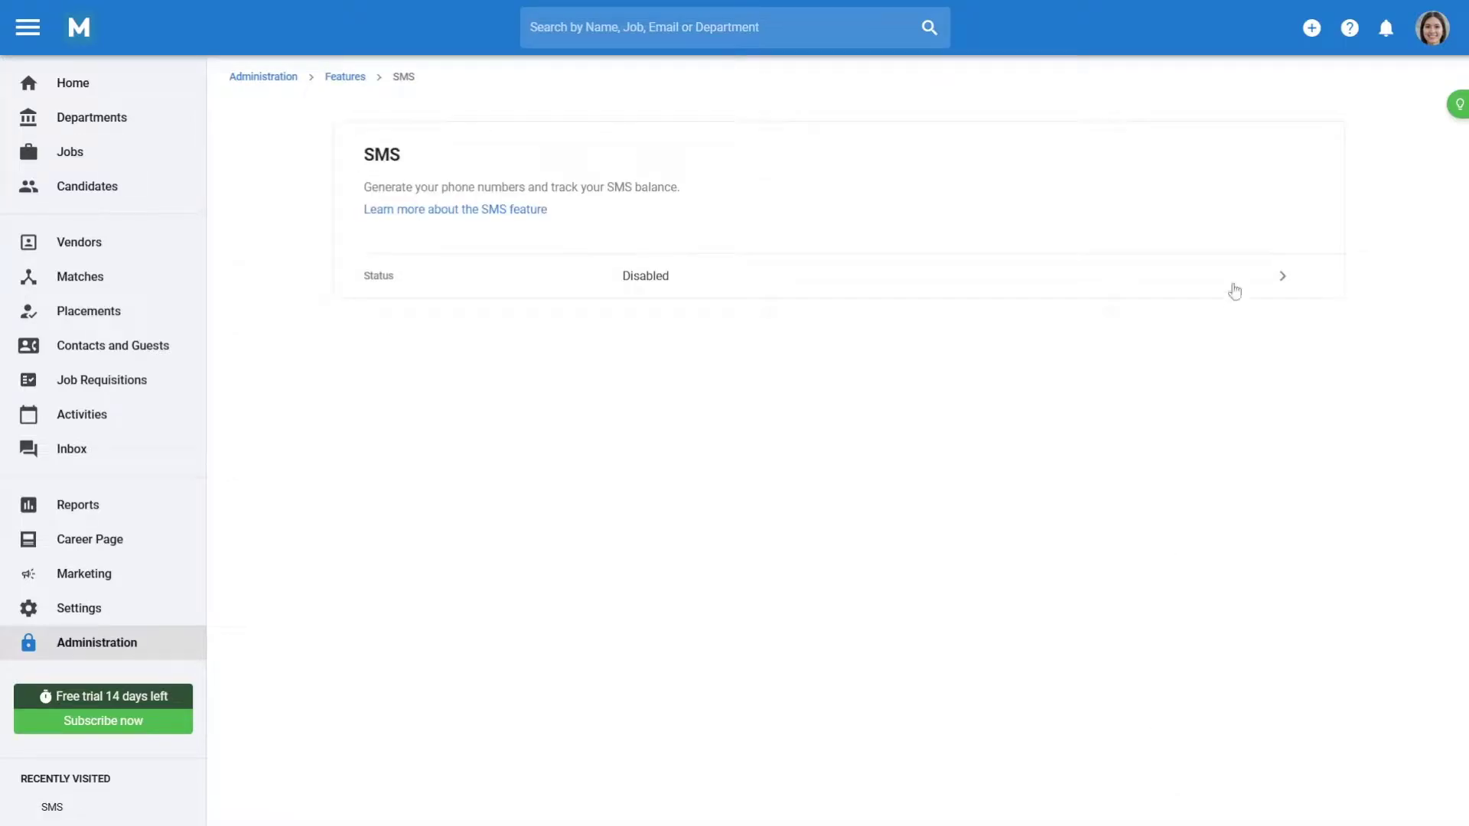
left_click(1234, 290)
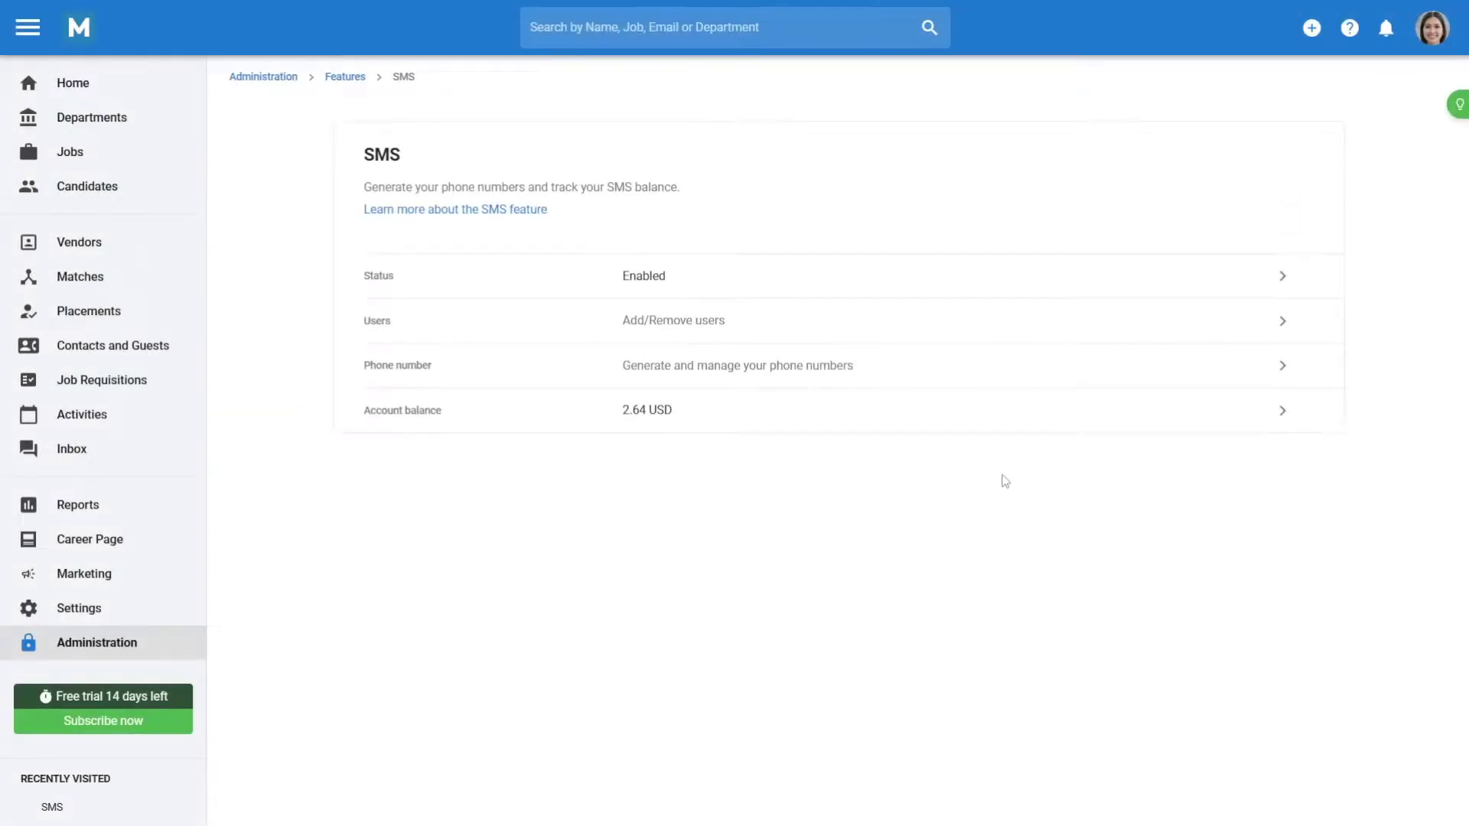
left_click(1108, 425)
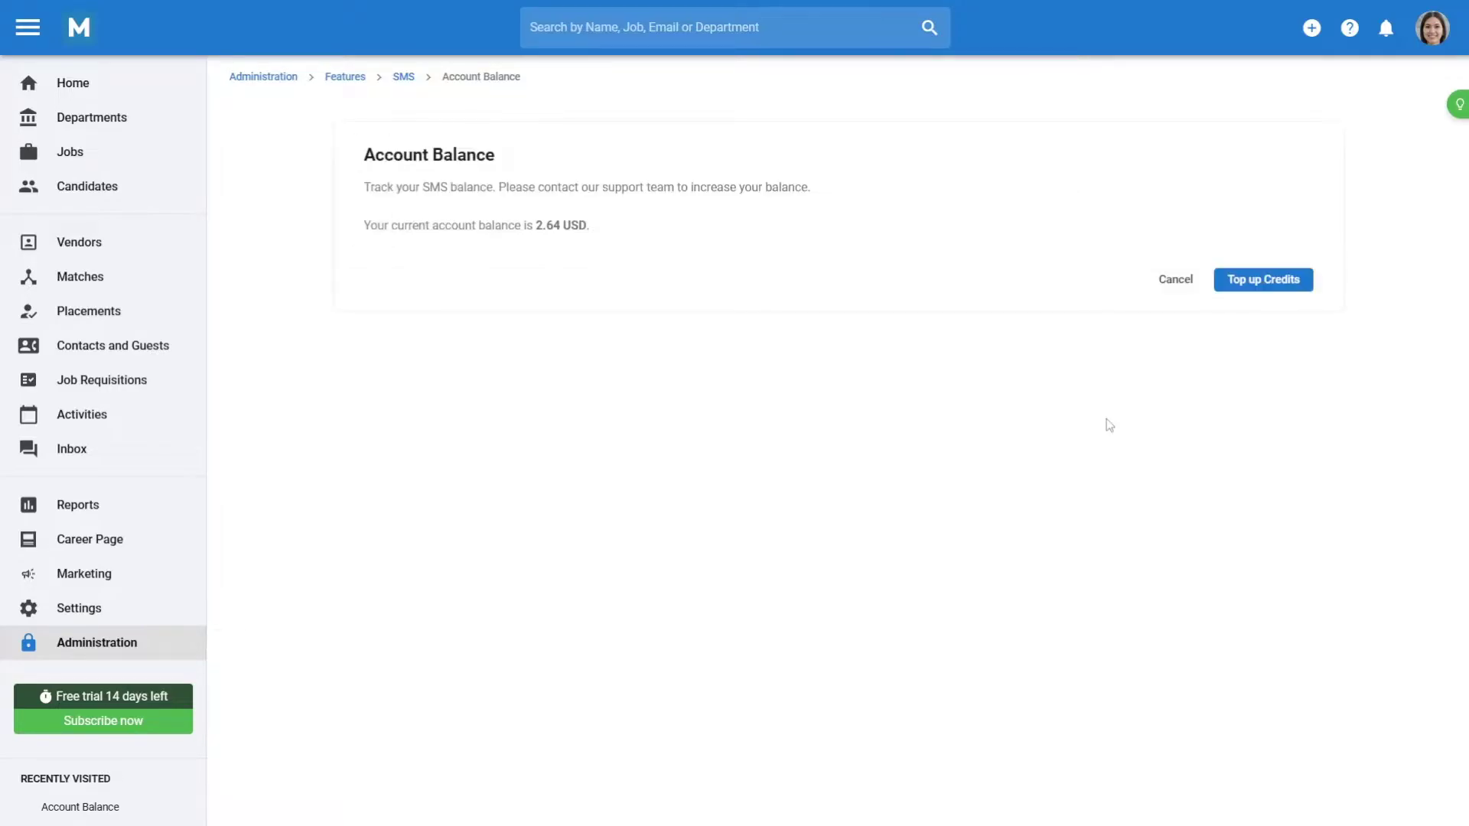
left_click(1248, 280)
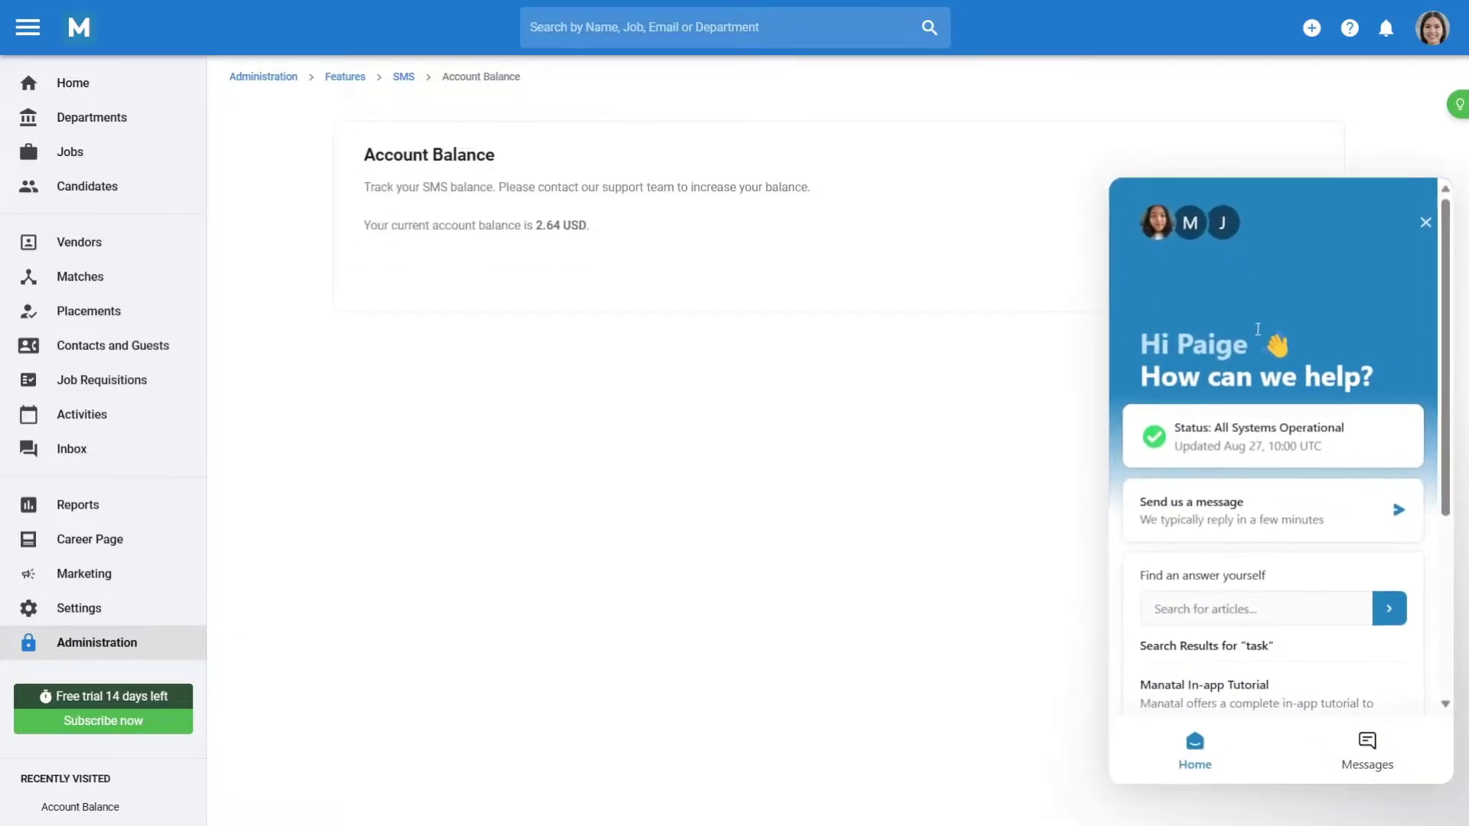
left_click(1262, 512)
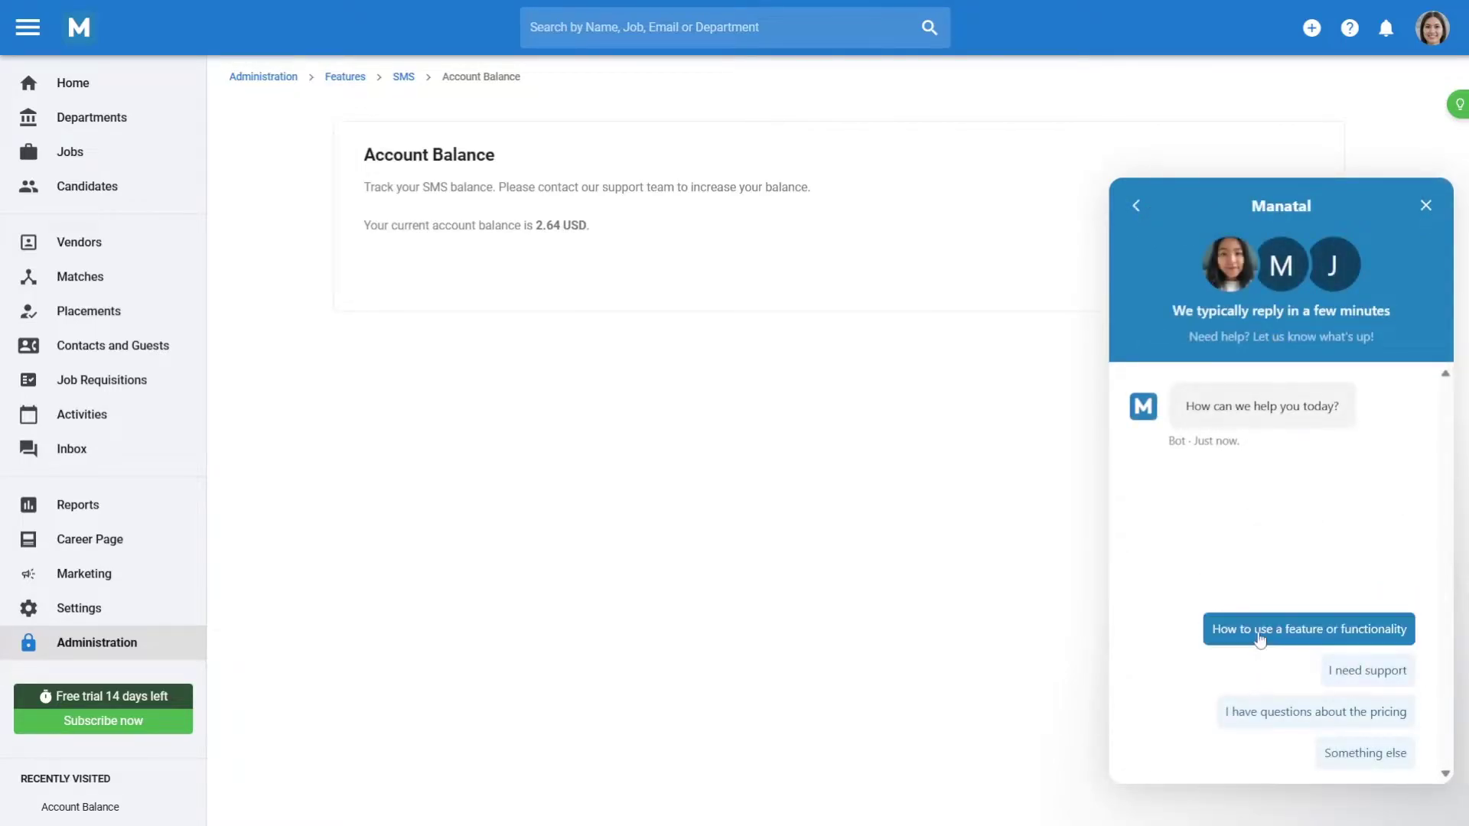
left_click(1426, 205)
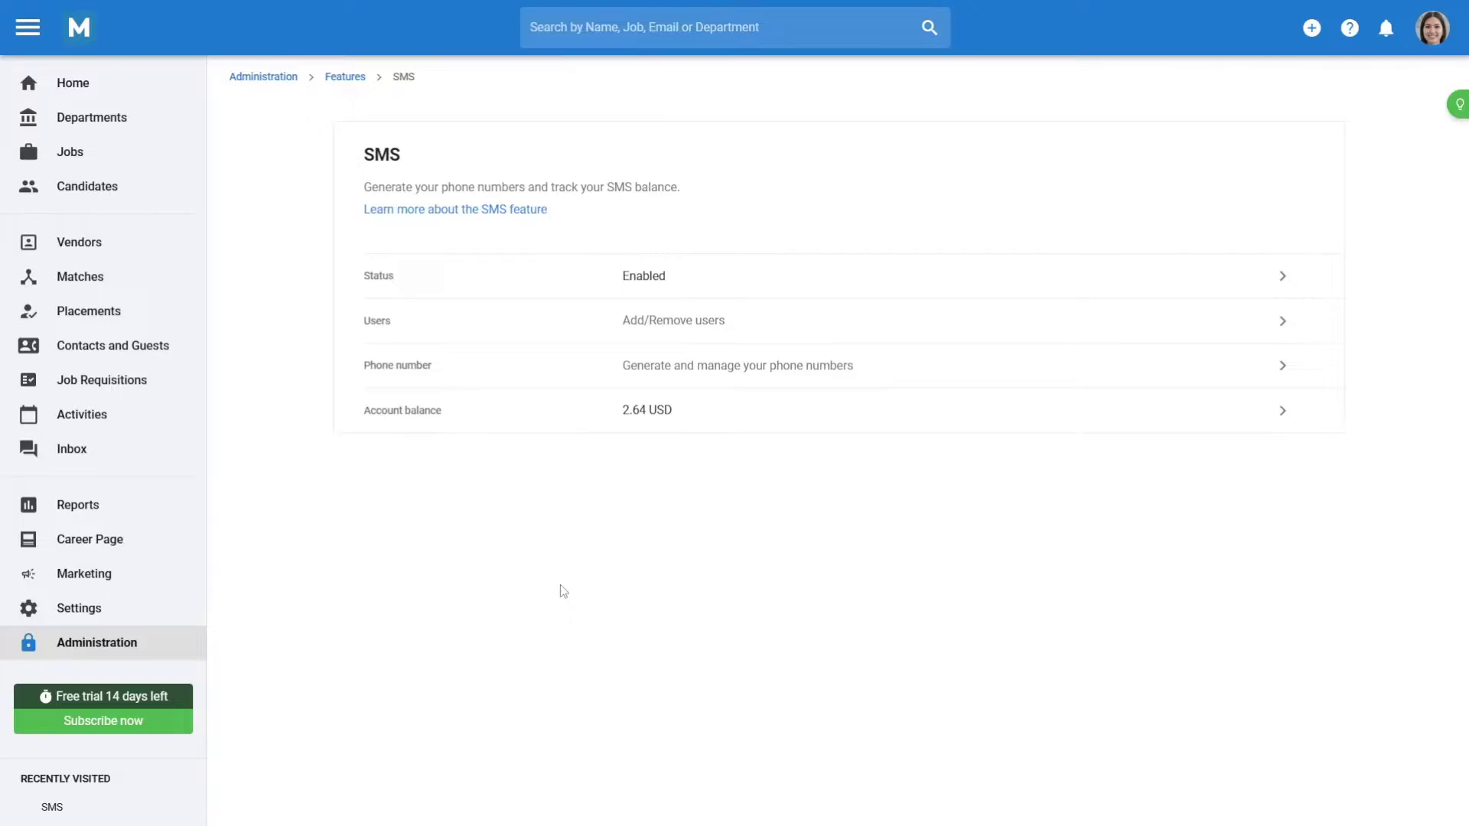
left_click(654, 380)
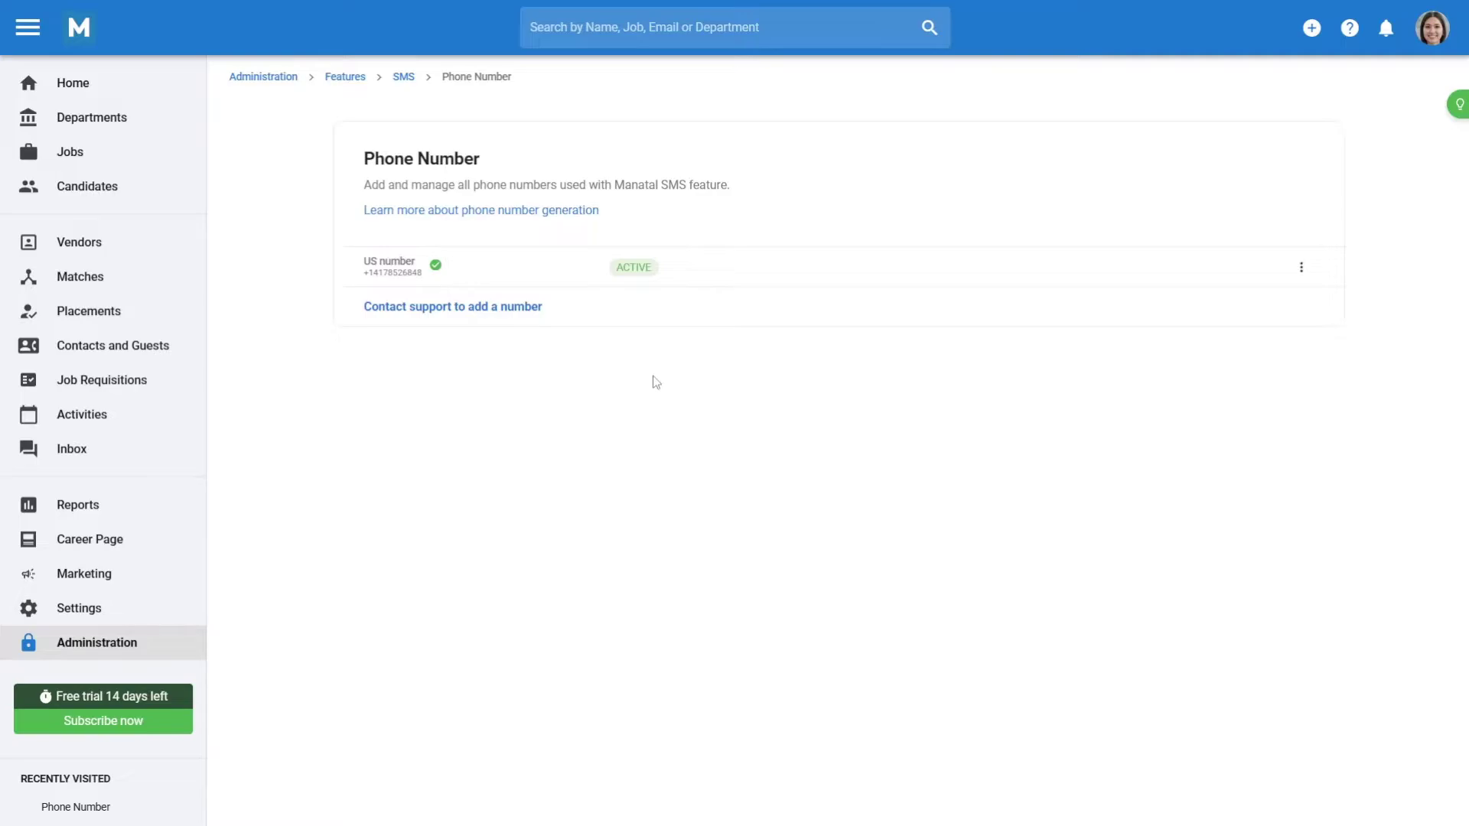
key("alt+Left")
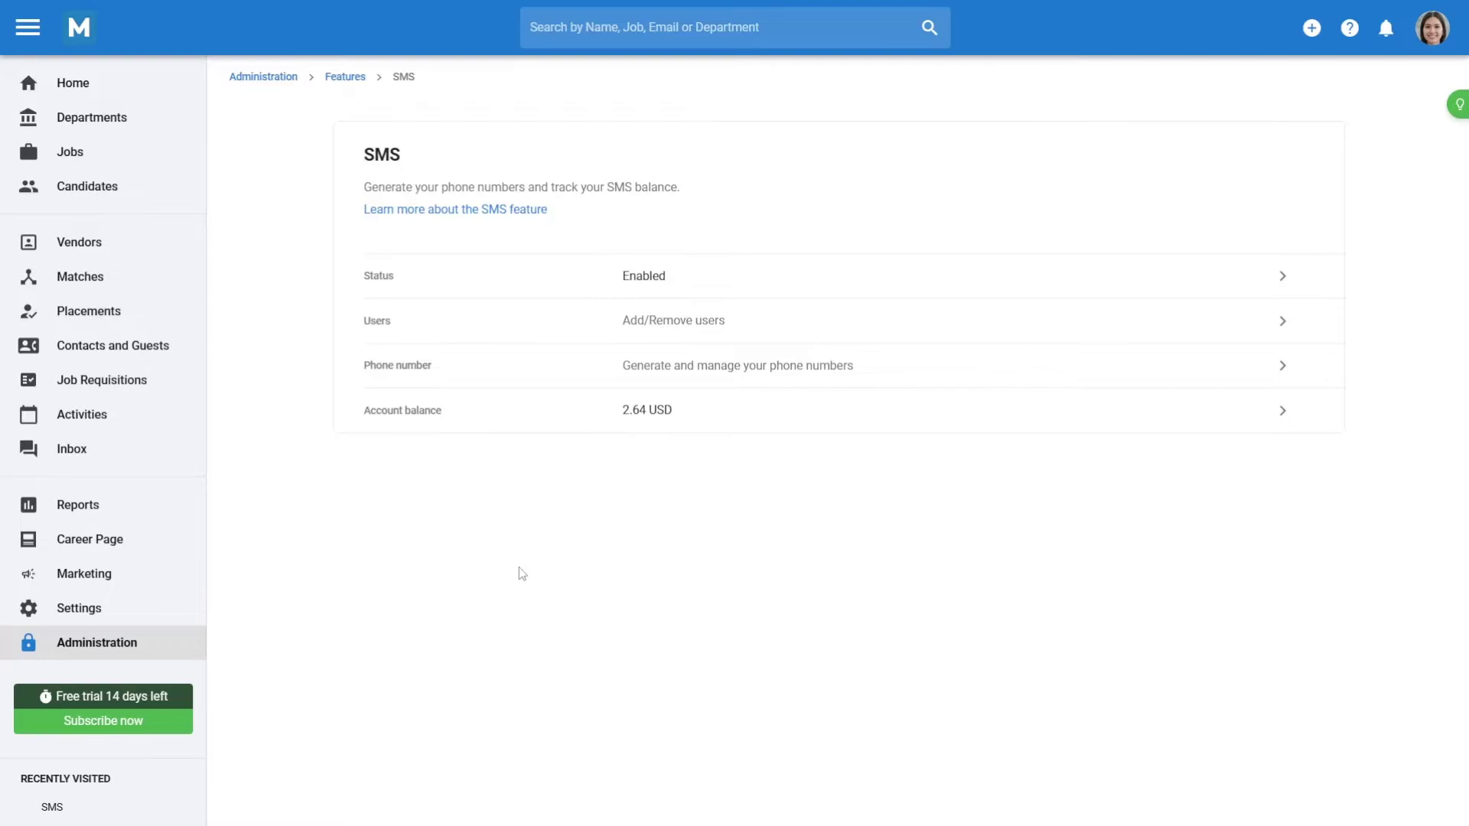
Step: Pause the US SMS number, accepting both pause conditions
left_click(907, 373)
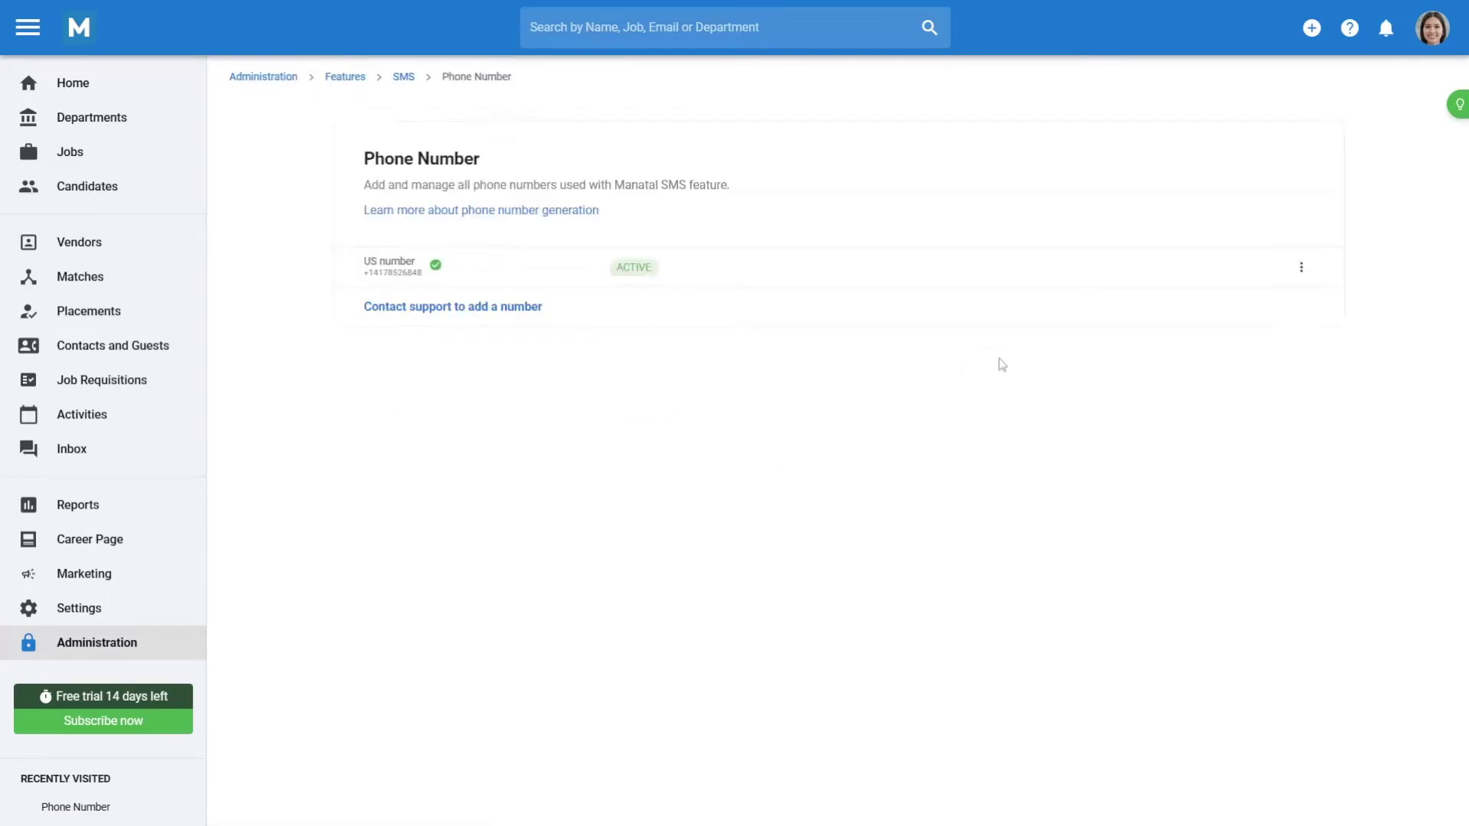
left_click(1301, 268)
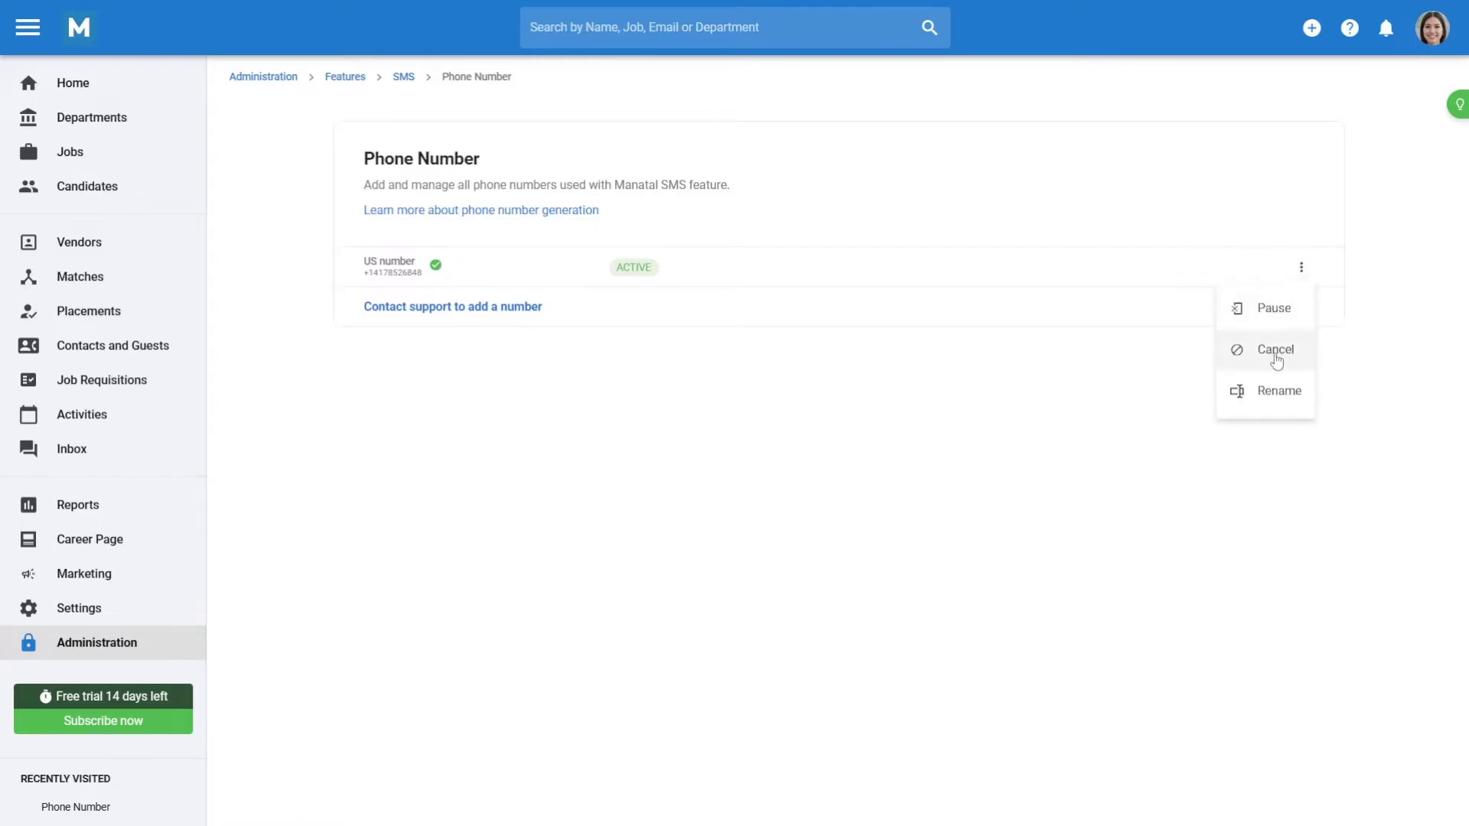
left_click(1270, 306)
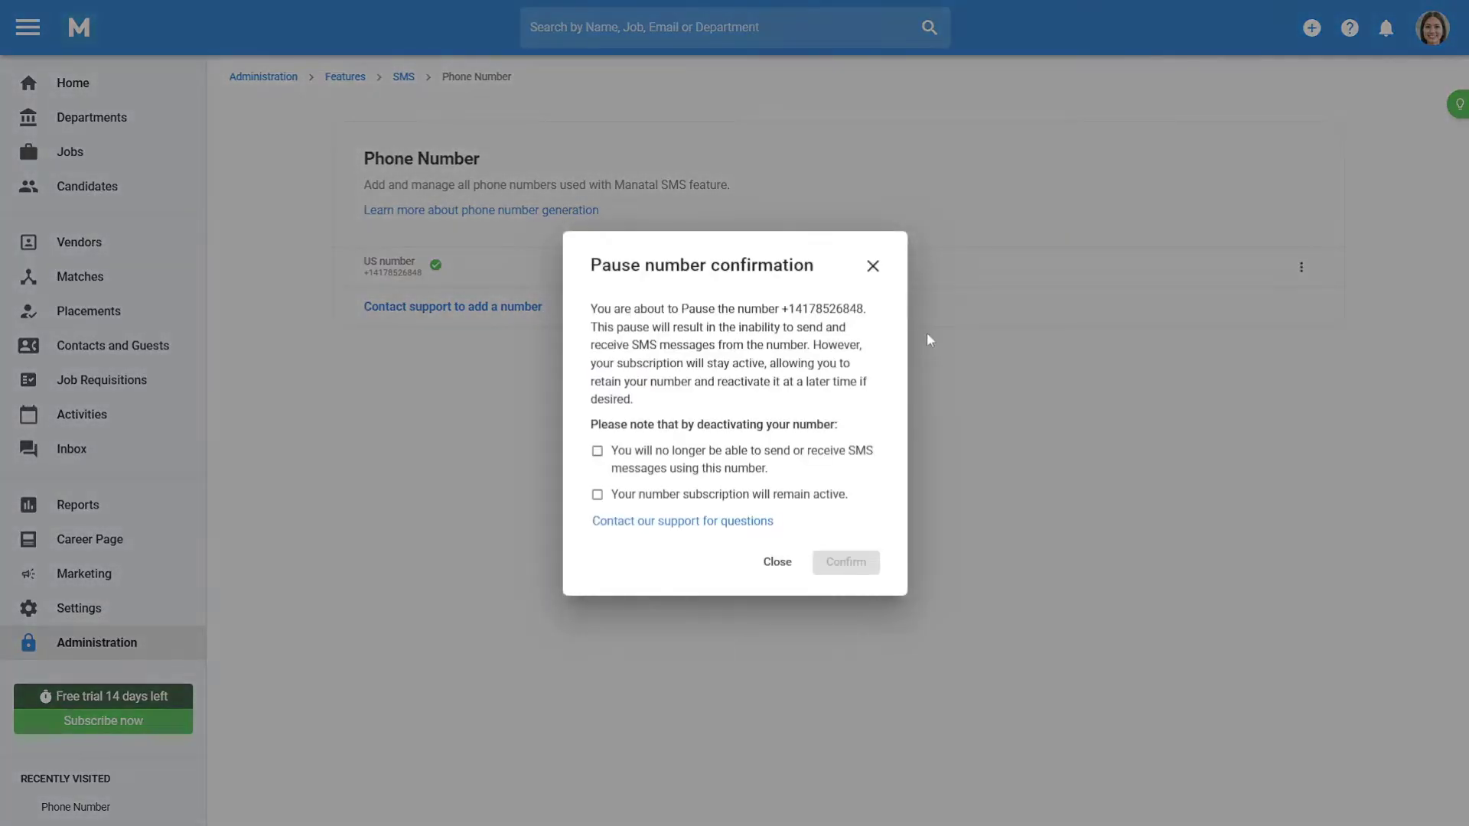
left_click(597, 452)
left_click(597, 494)
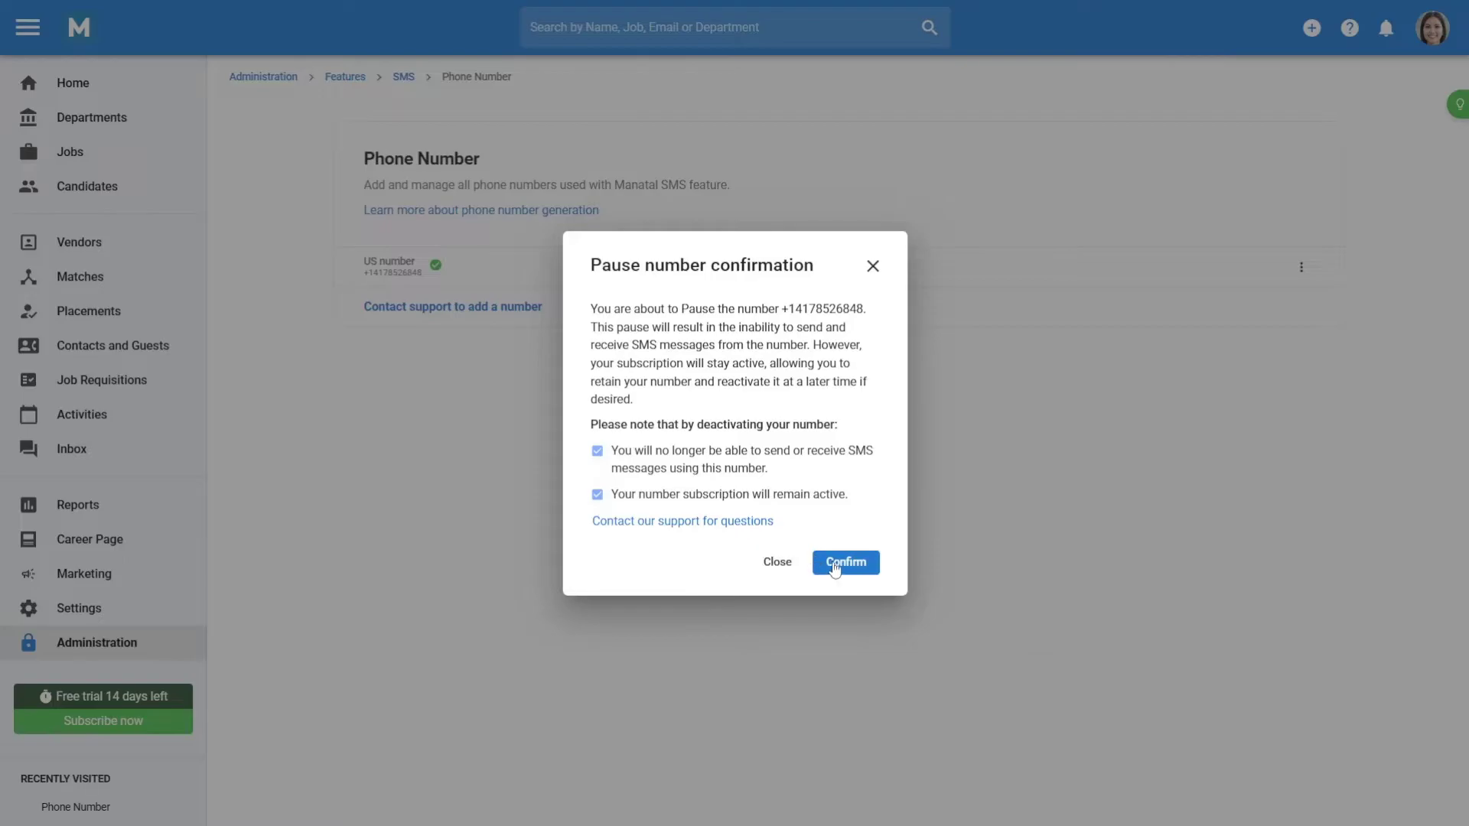
left_click(841, 563)
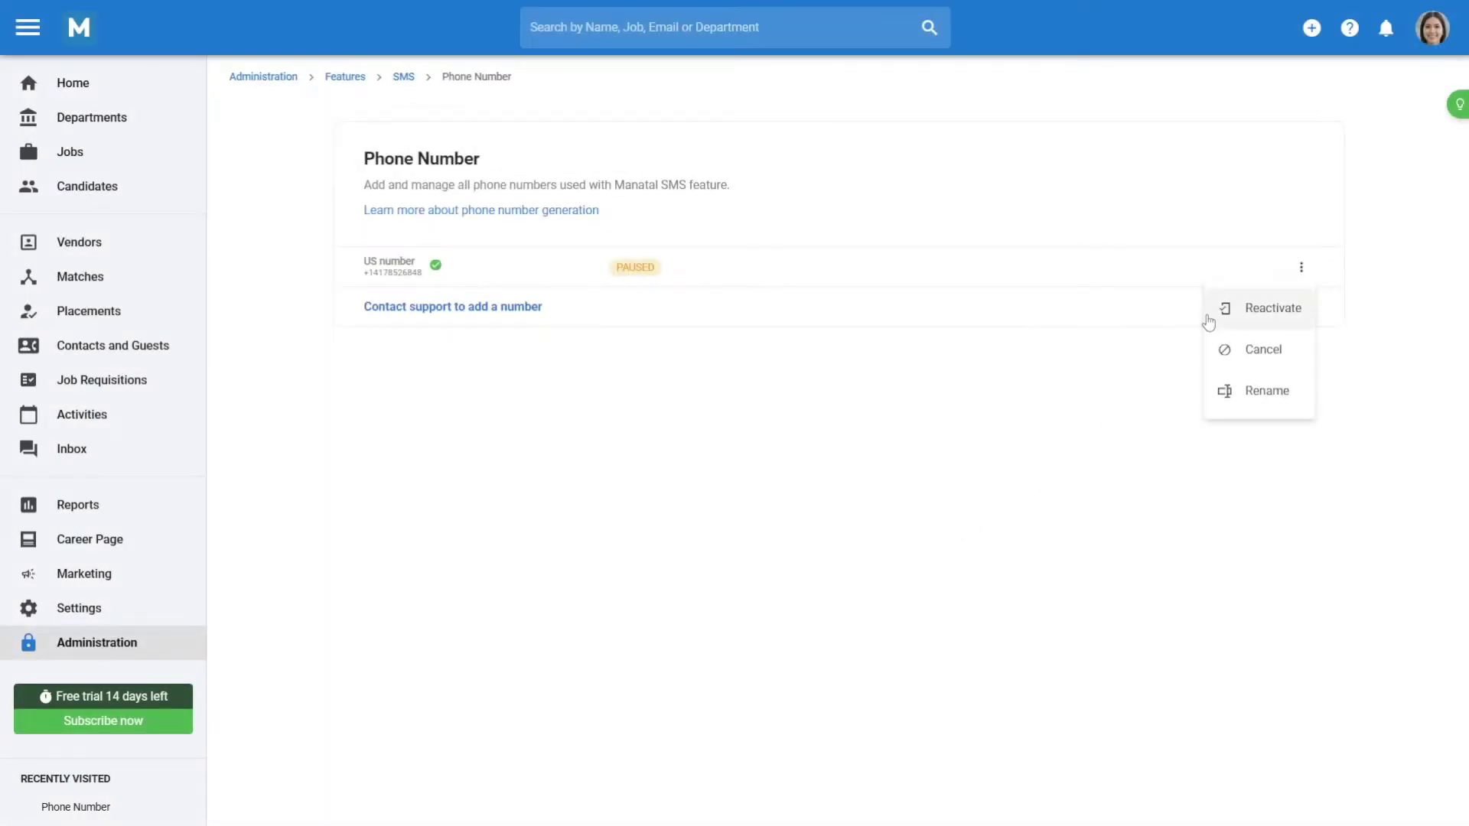
Step: Reactivate the US number, accepting both reactivation conditions
left_click(1212, 310)
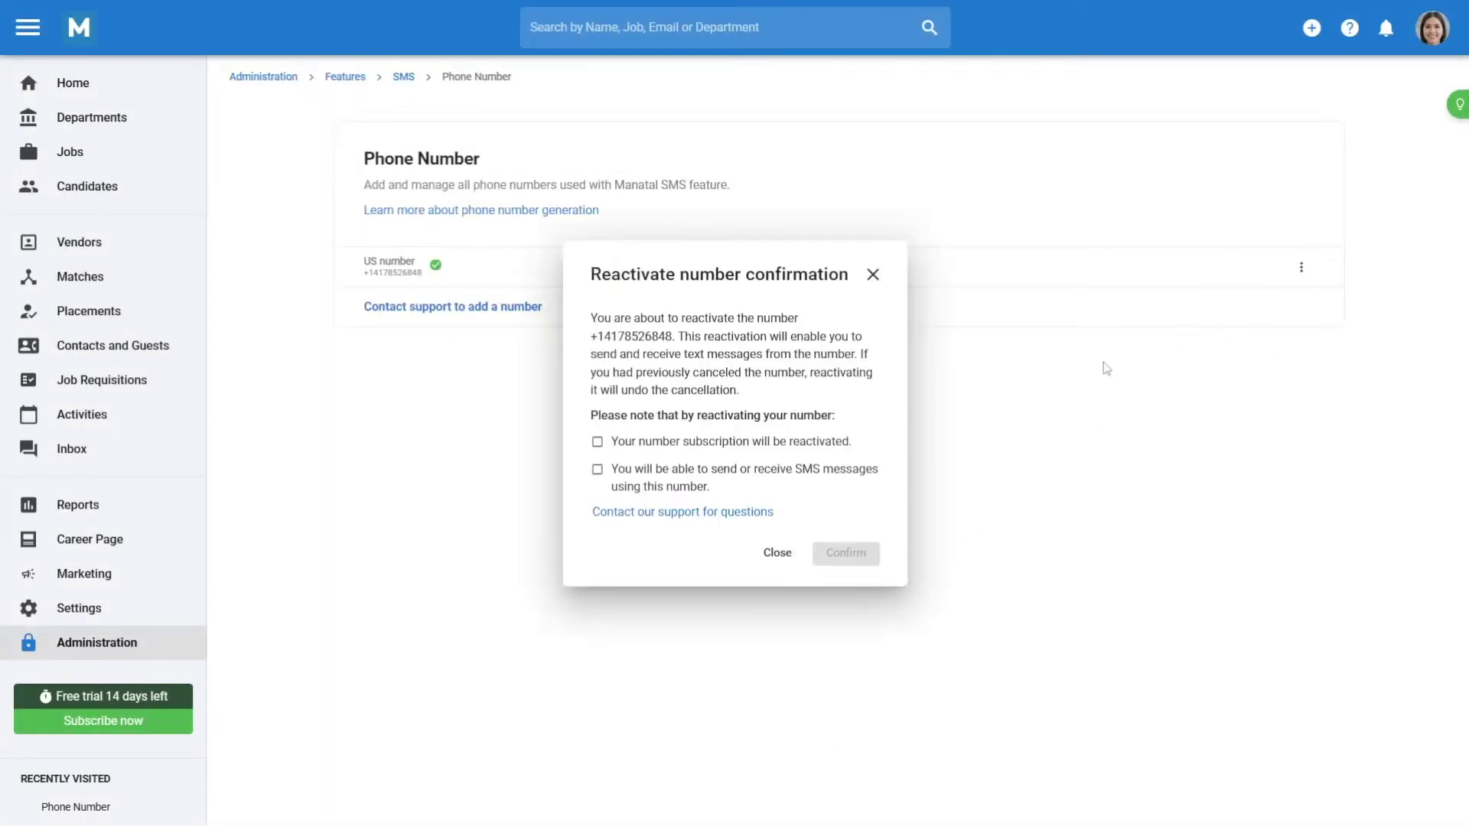
left_click(596, 441)
left_click(597, 469)
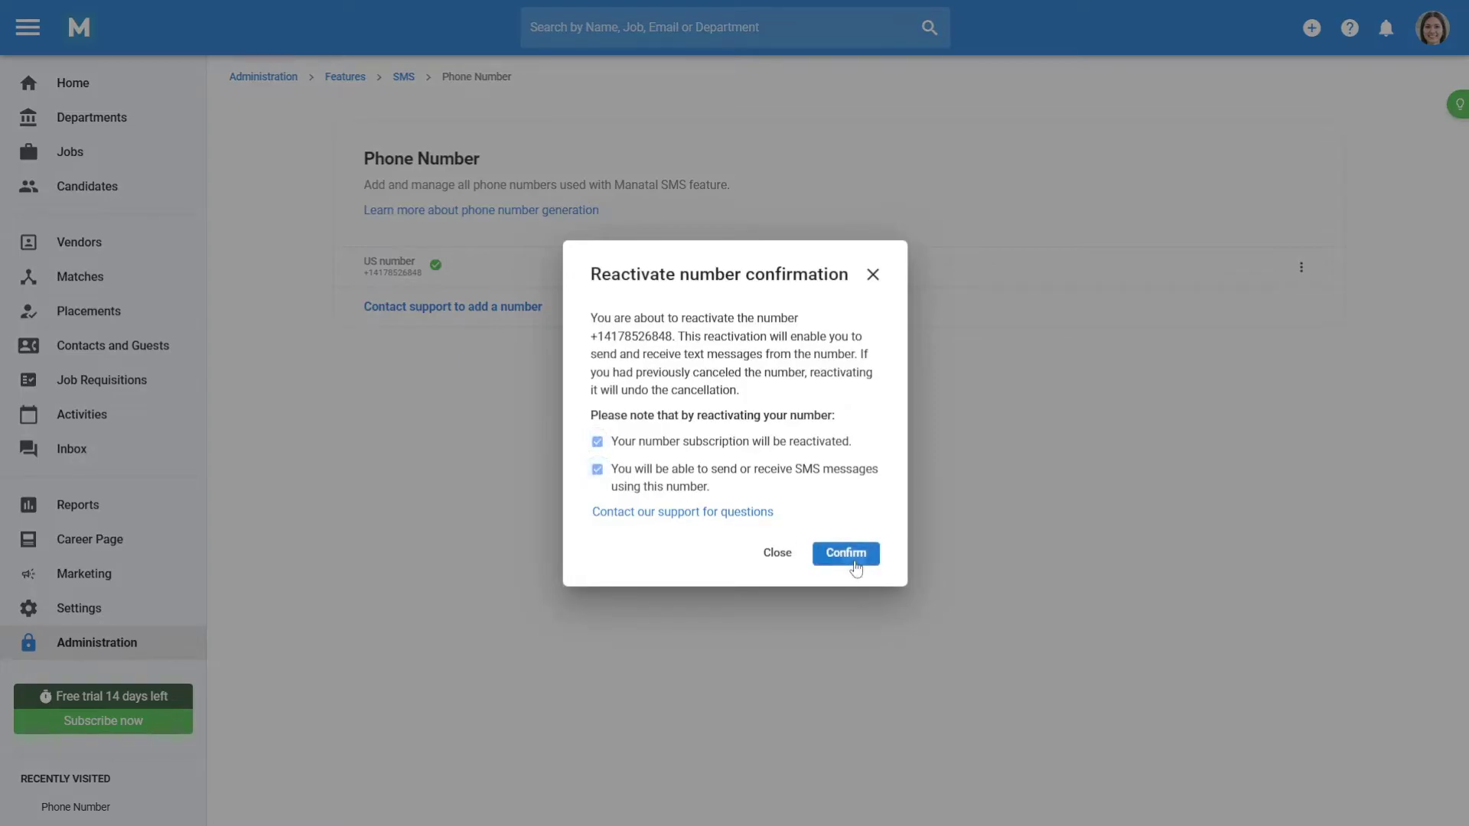
left_click(855, 567)
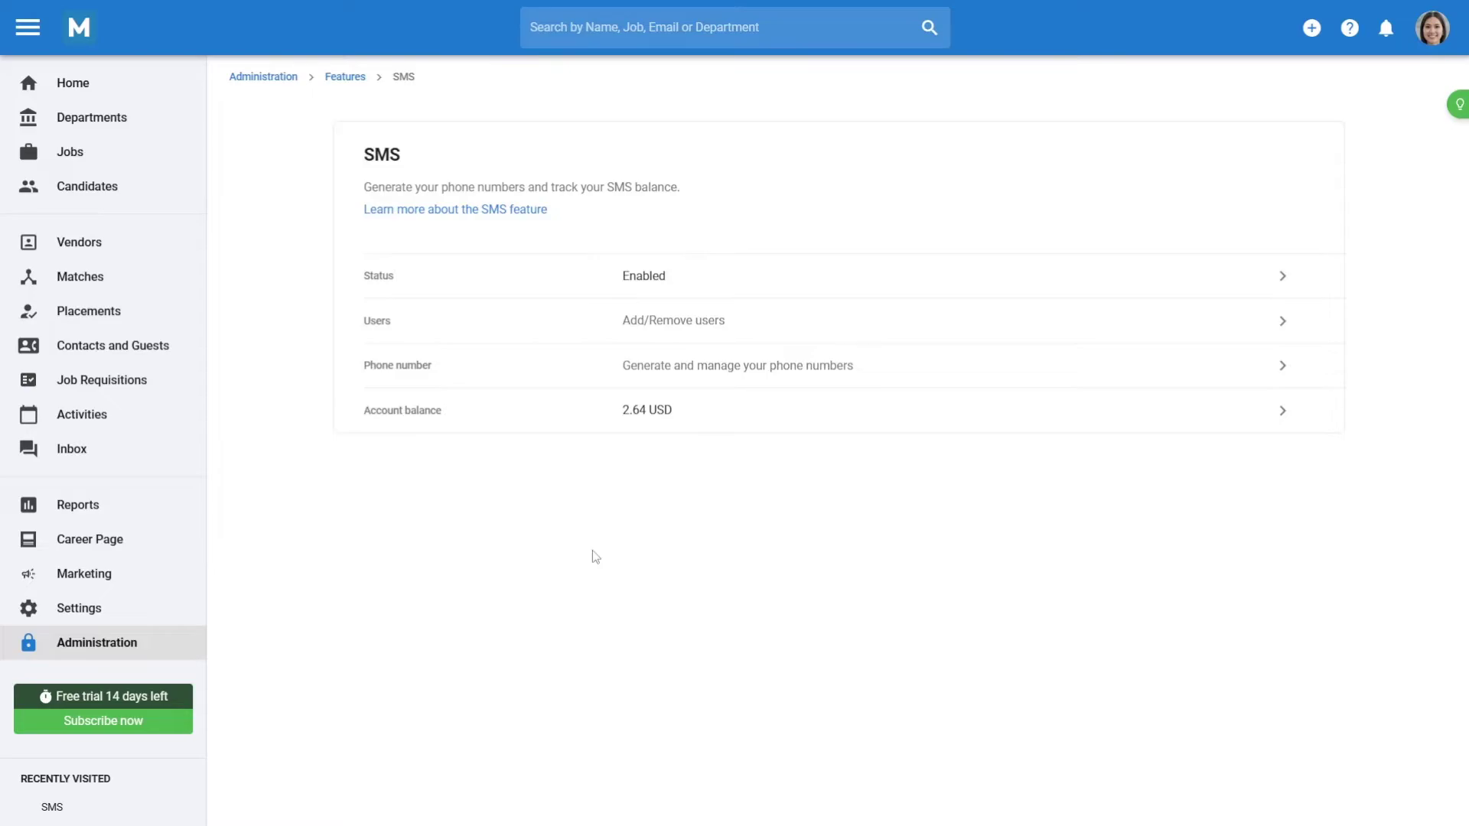
Step: Add the first two listed team members as SMS users, then begin removing the first
left_click(877, 336)
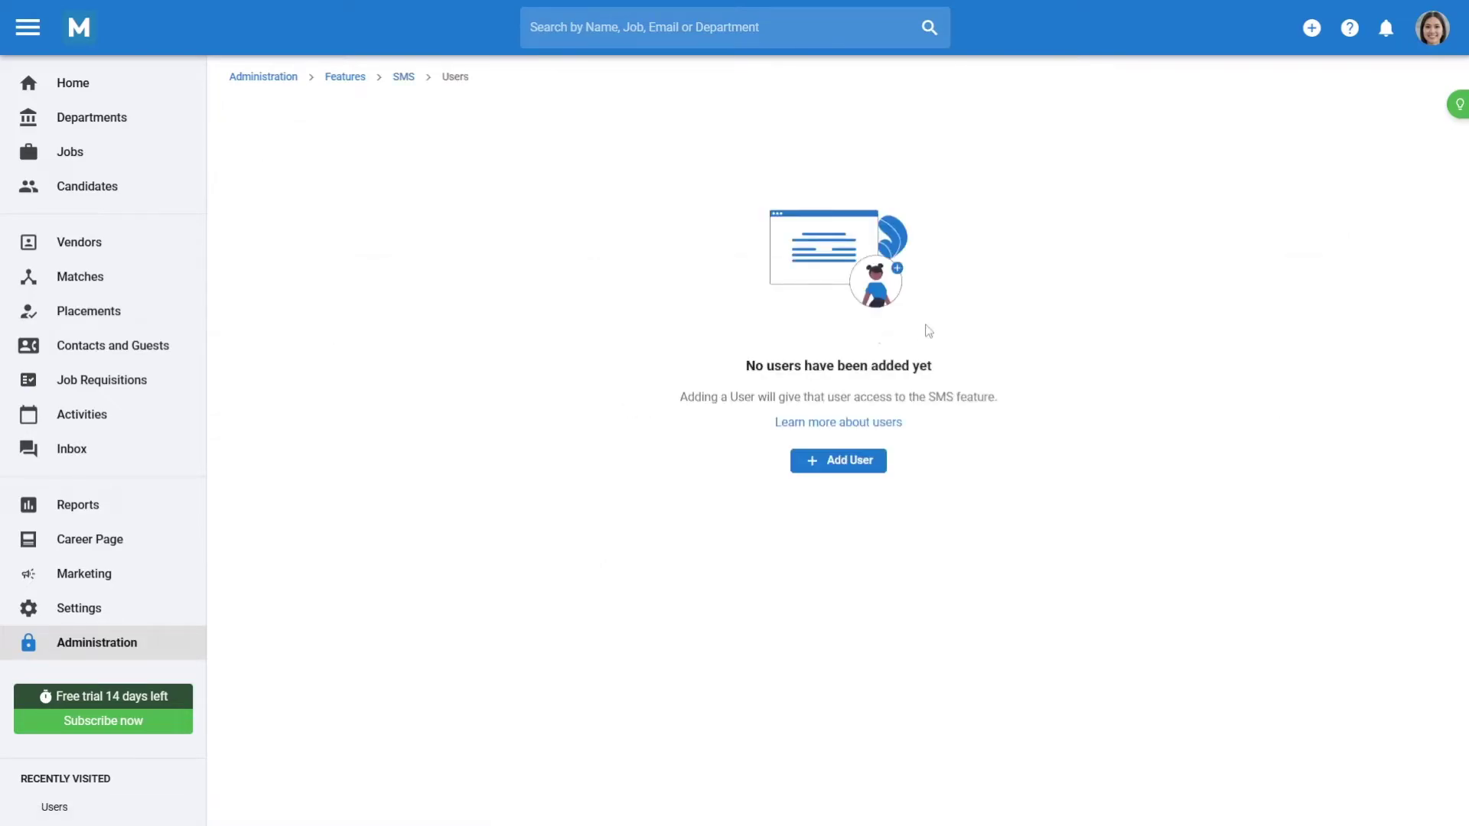
left_click(859, 461)
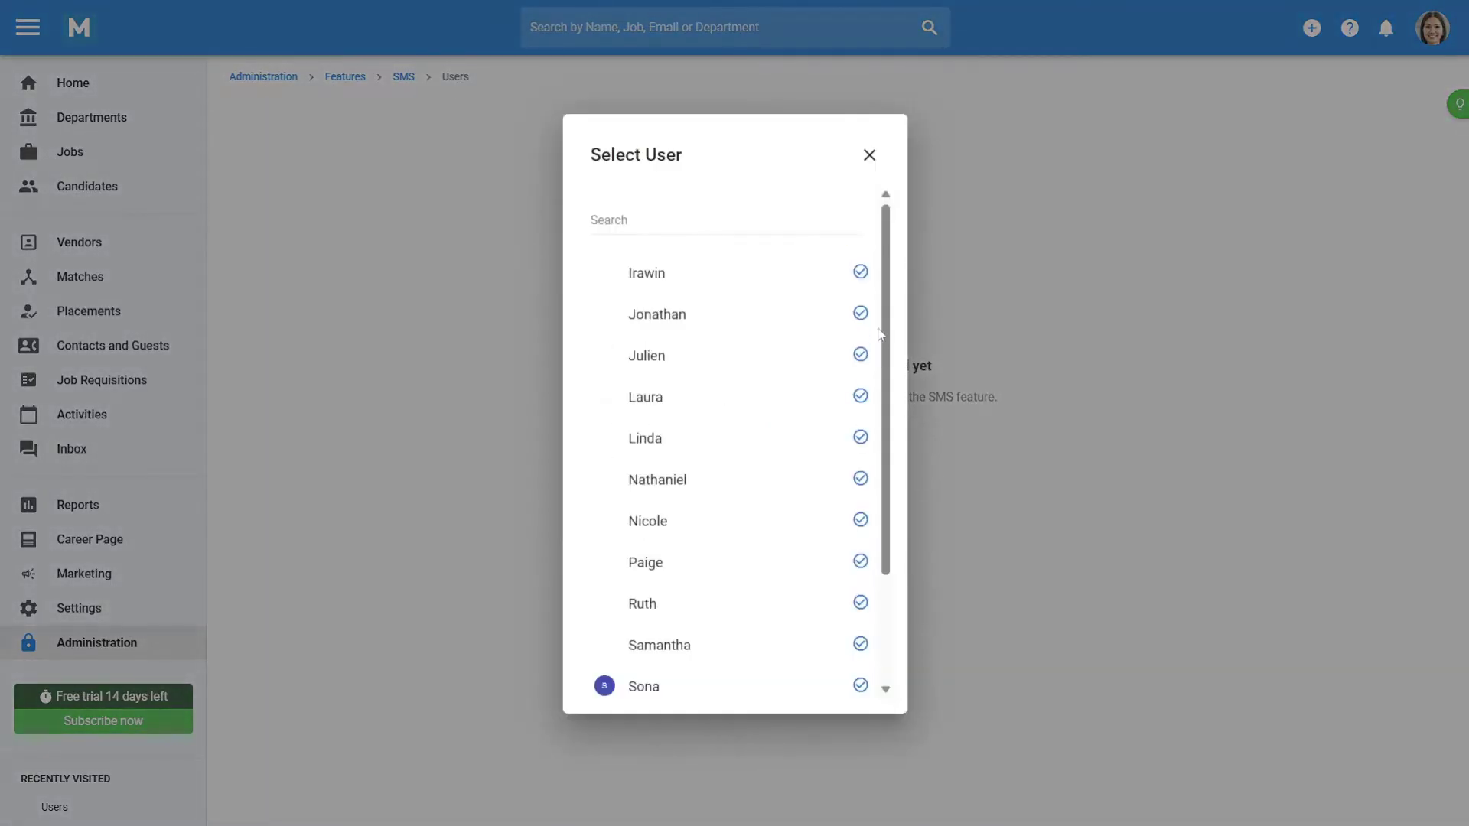
left_click(860, 274)
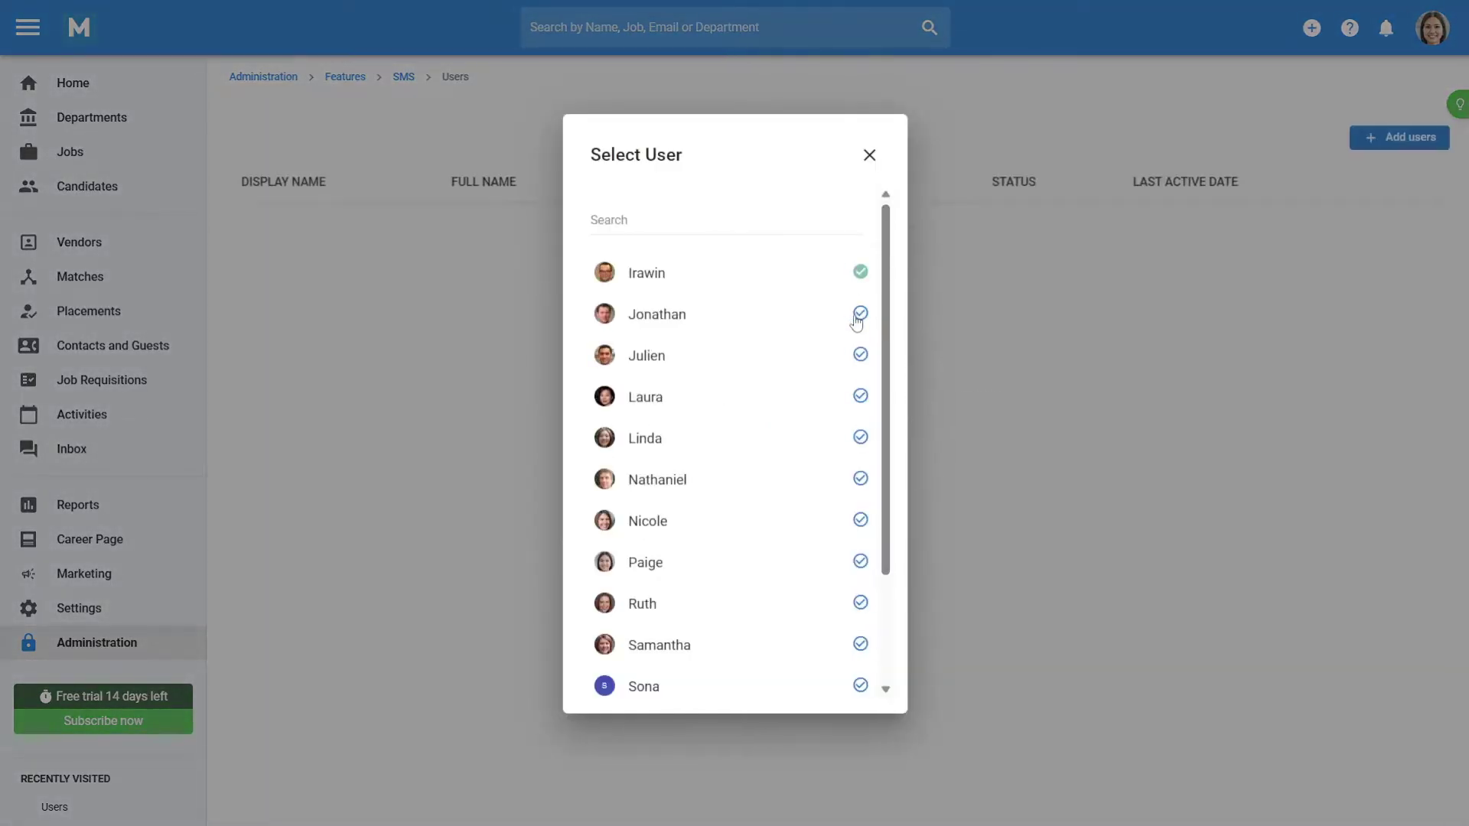
left_click(856, 320)
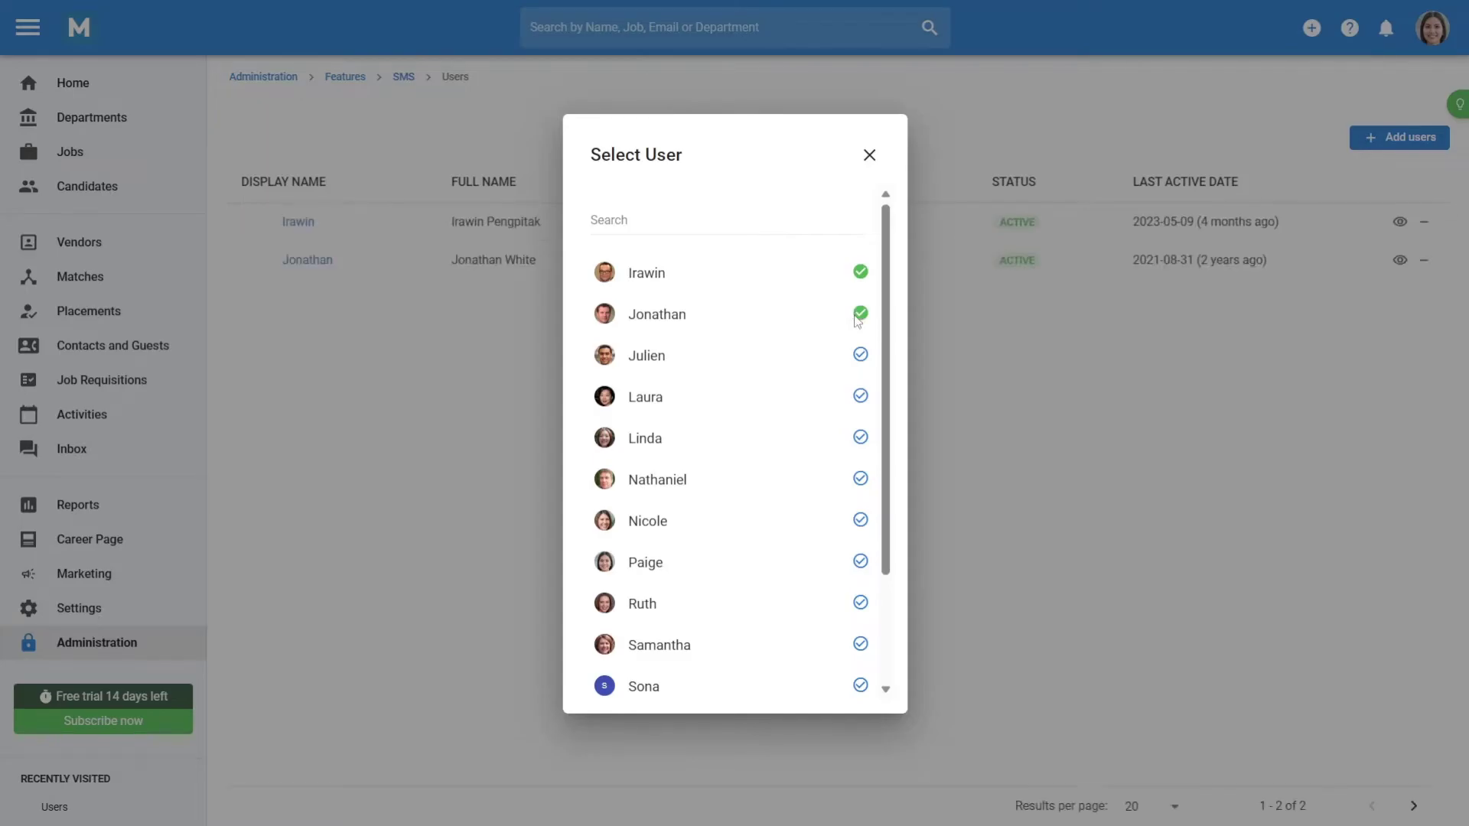
left_click(862, 161)
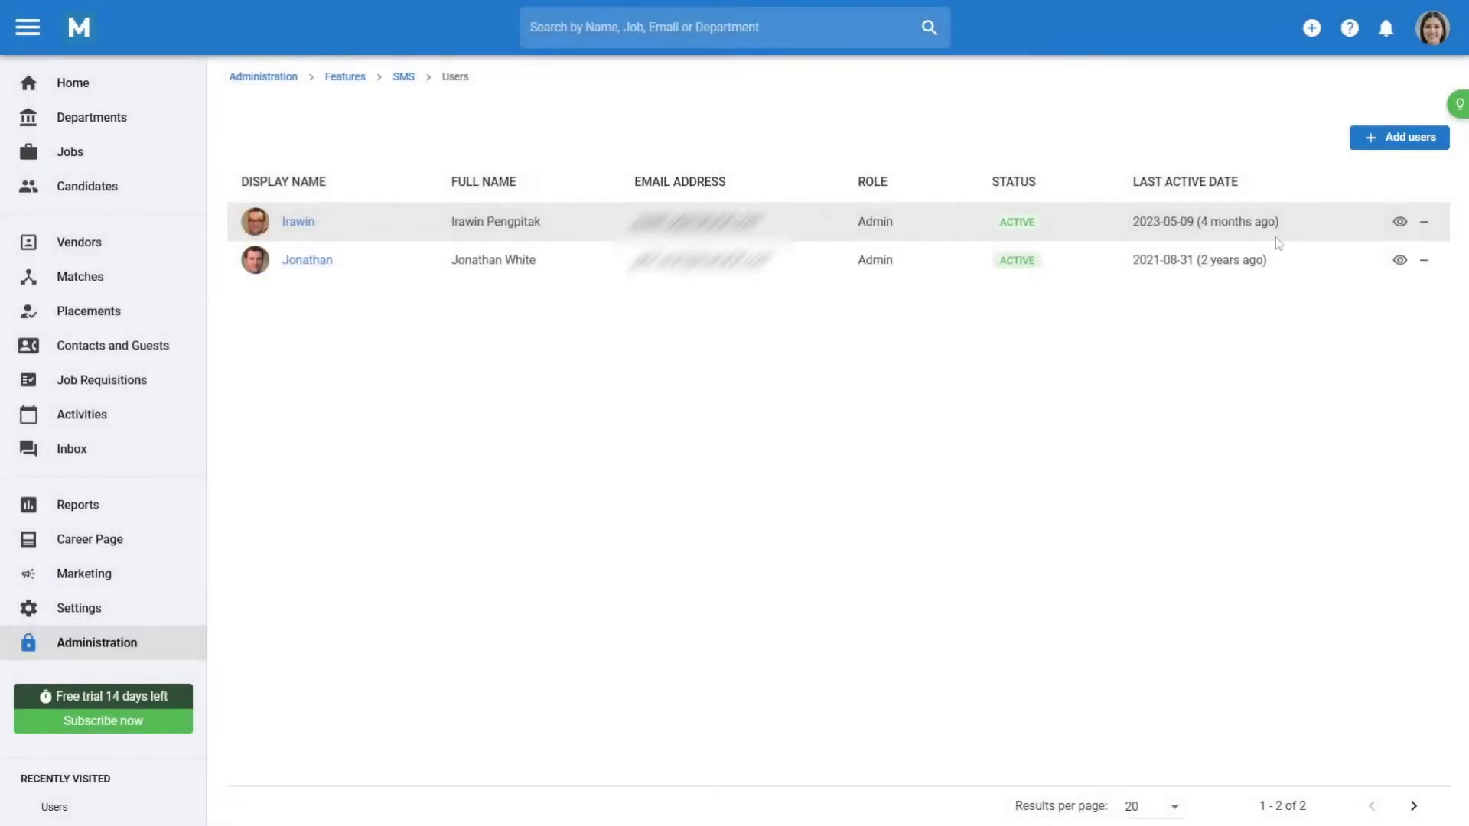
left_click(1423, 222)
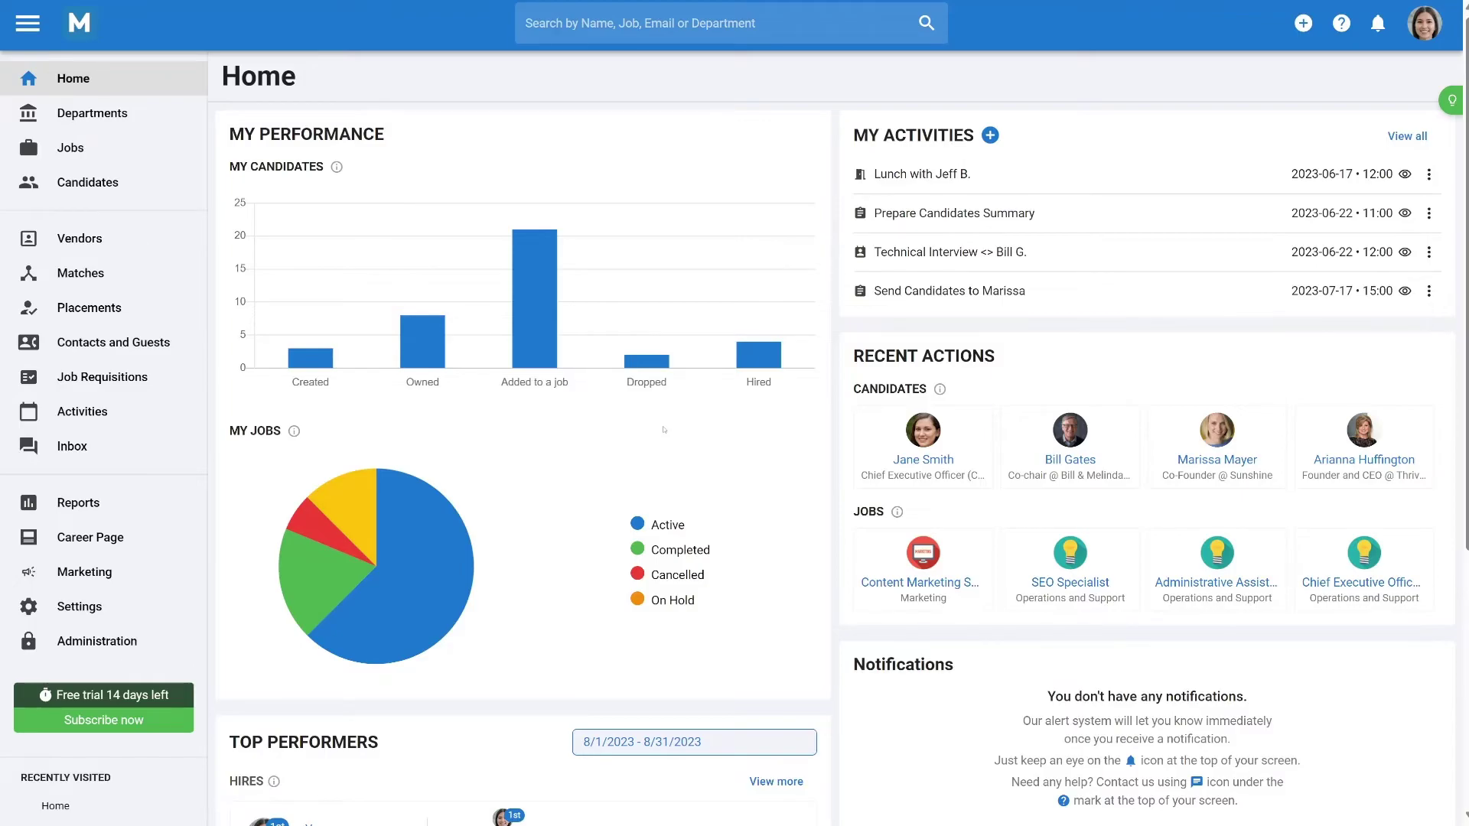
Step: Start a new Inbox SMS addressed to the candidate found by searching her name
left_click(150, 442)
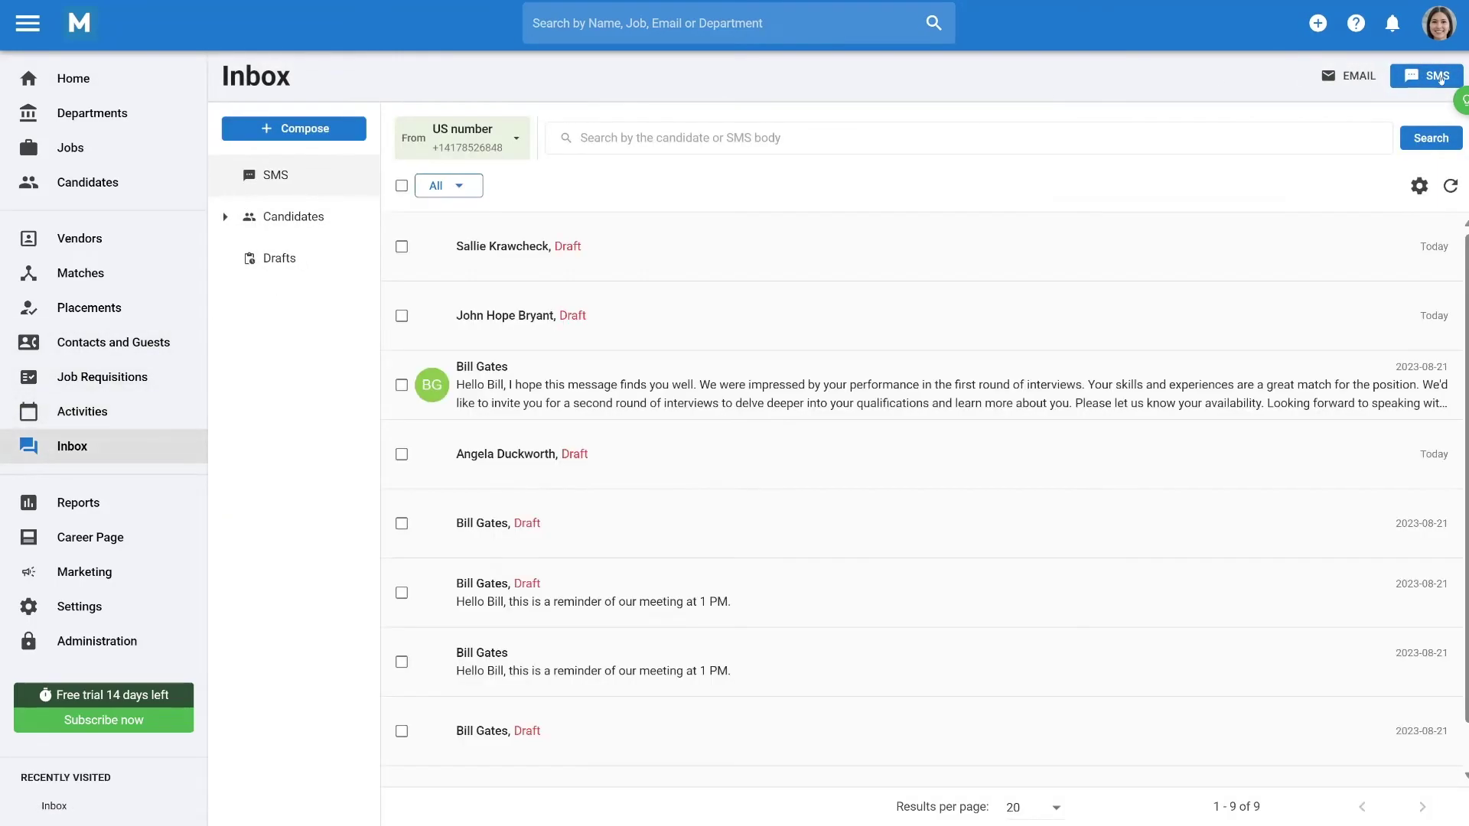
left_click(324, 138)
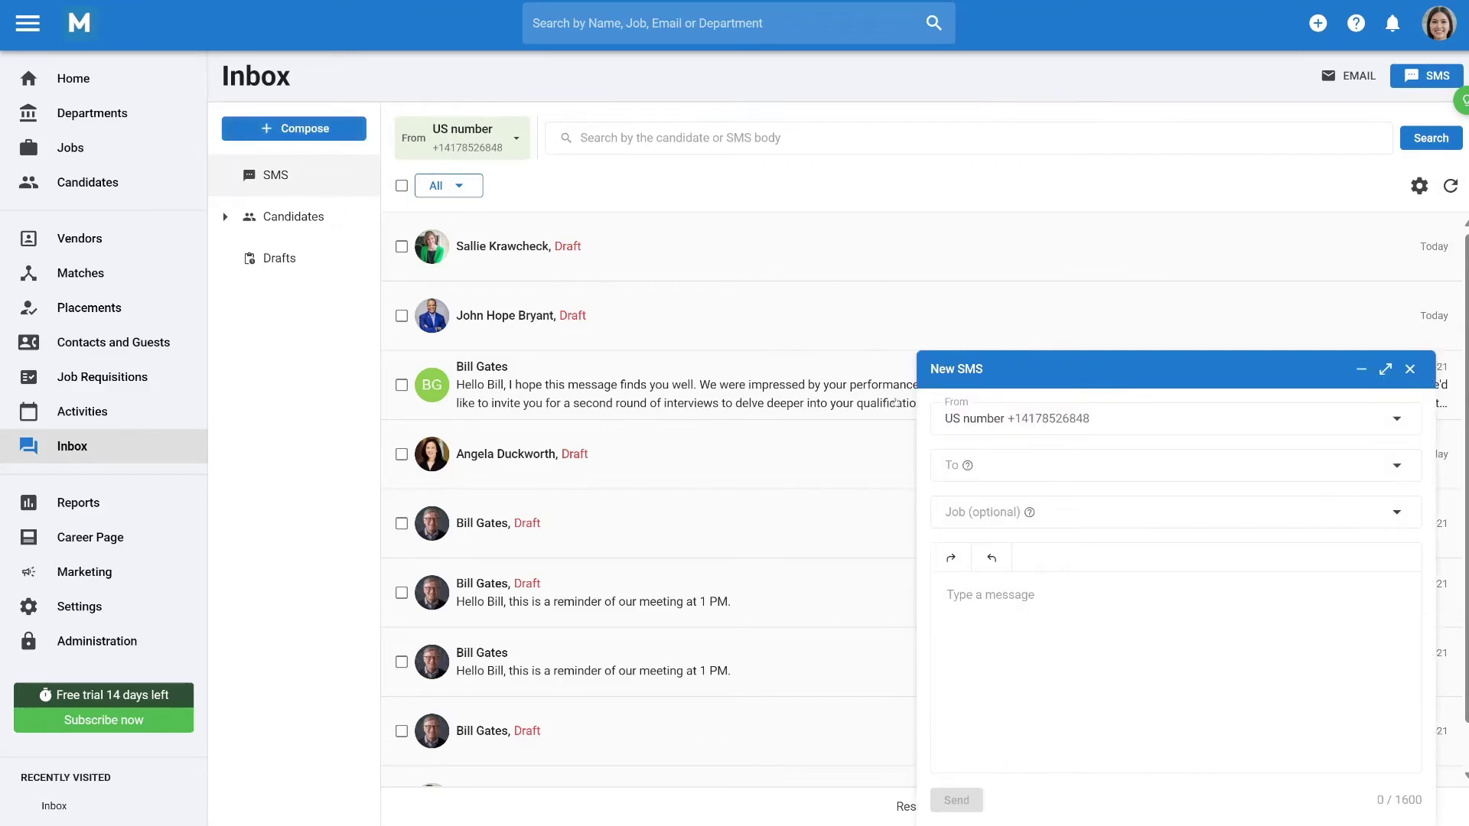
left_click(1032, 475)
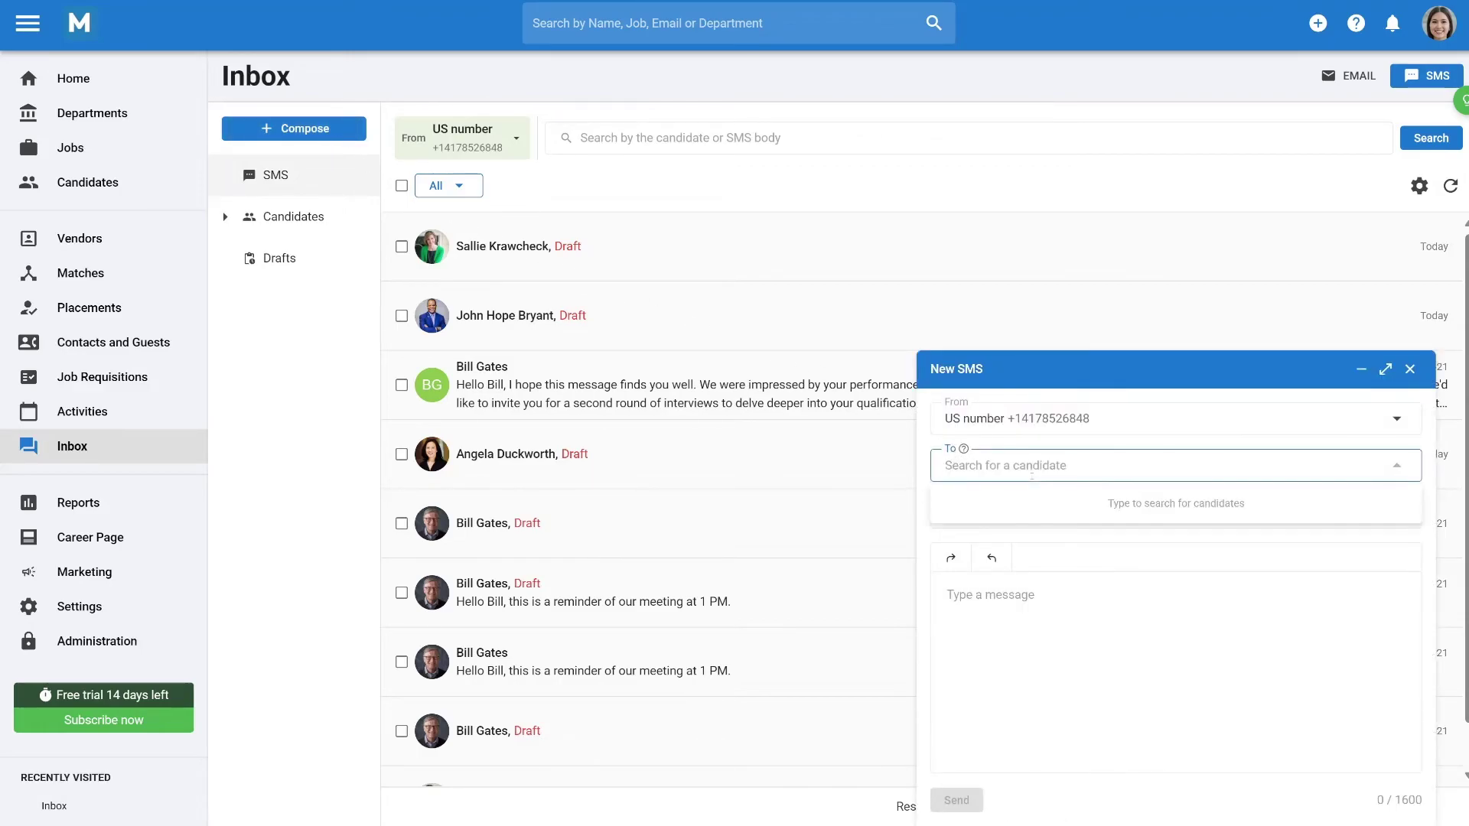
type("angel")
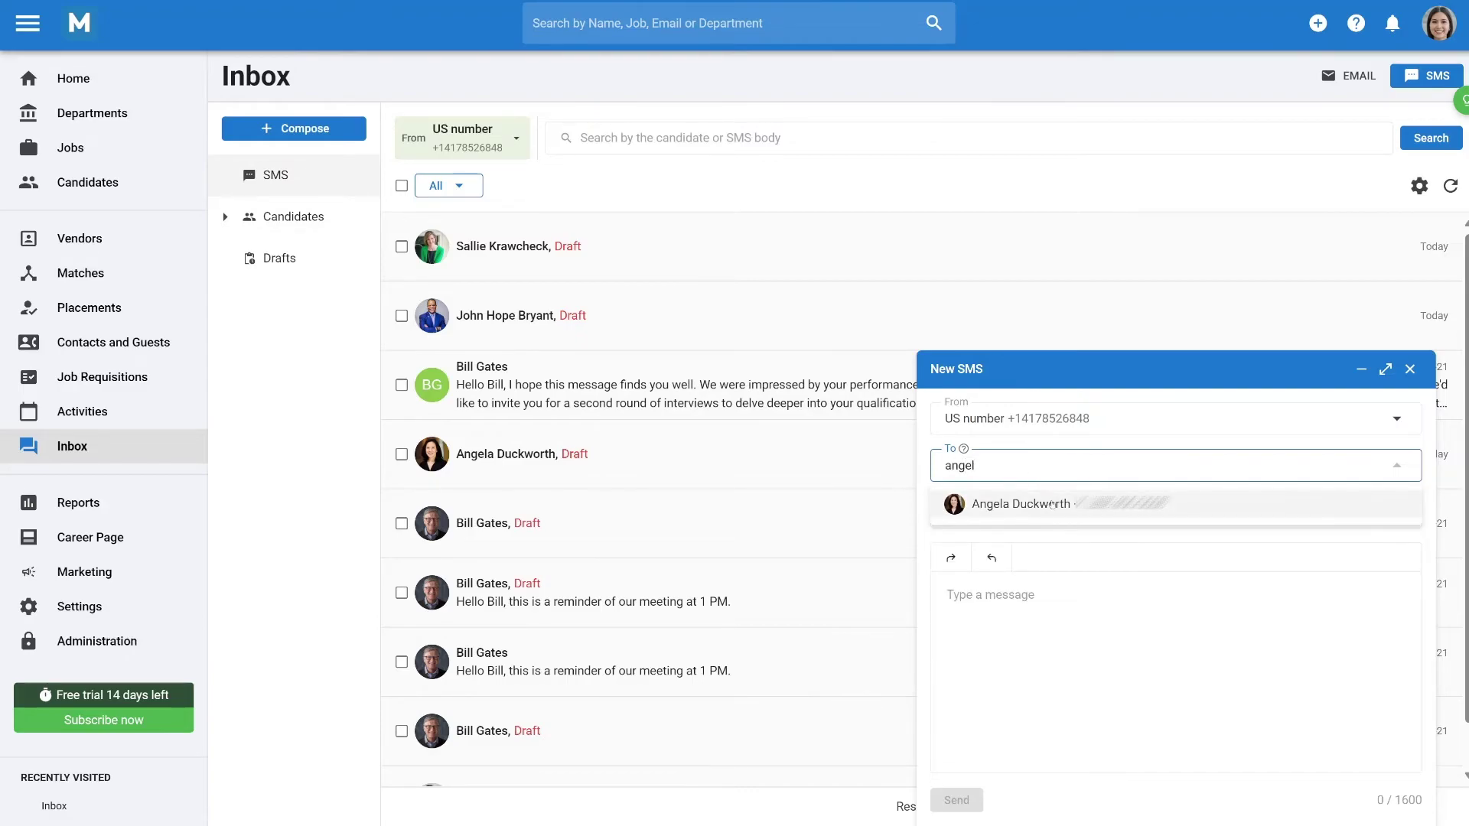
left_click(1052, 504)
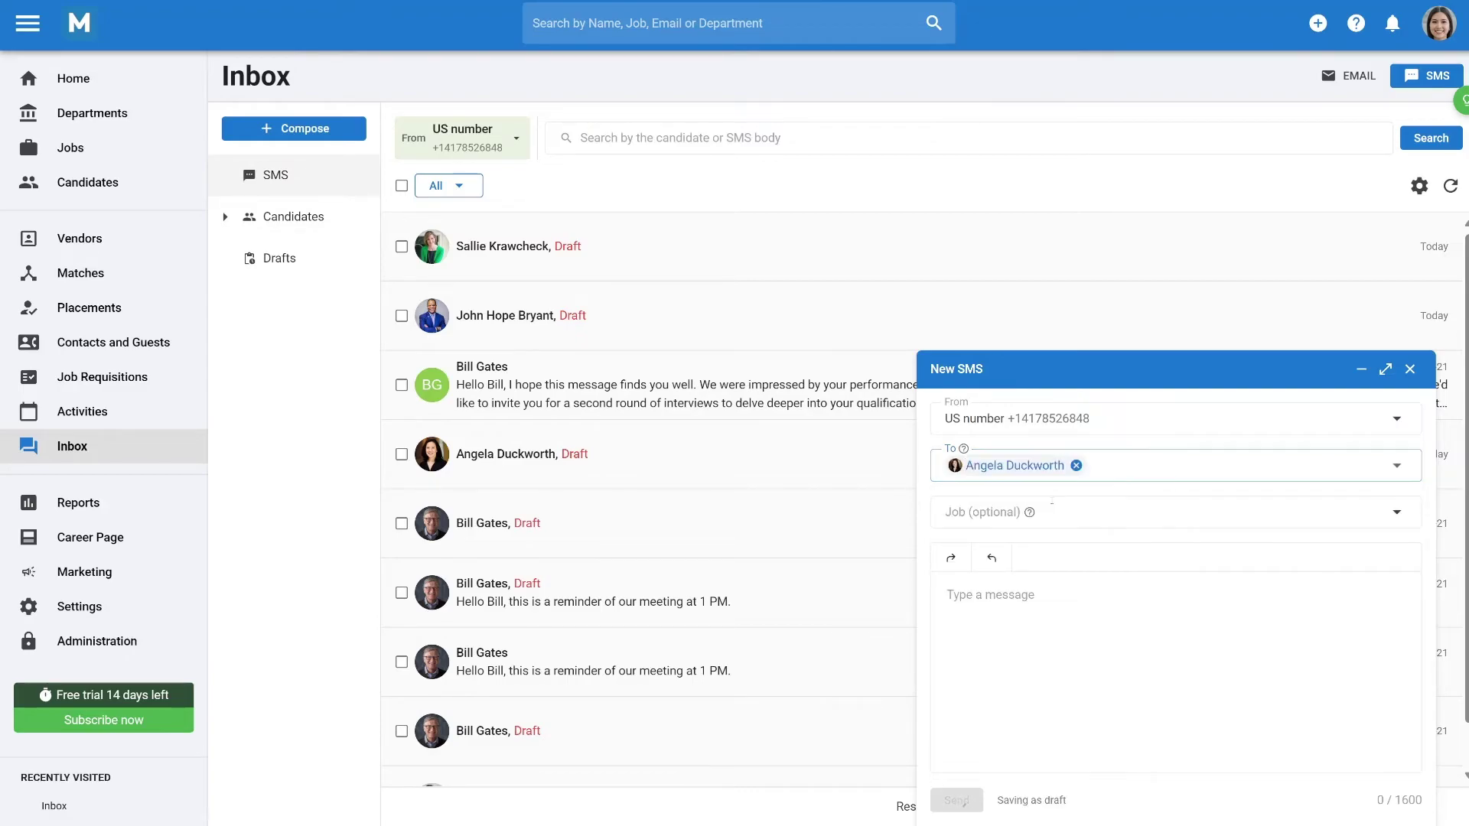
left_click(1053, 597)
Step: Send the welcome SMS, then write a 'how are you' SMS from another candidate's profile
type("Hi Angela, welcome!")
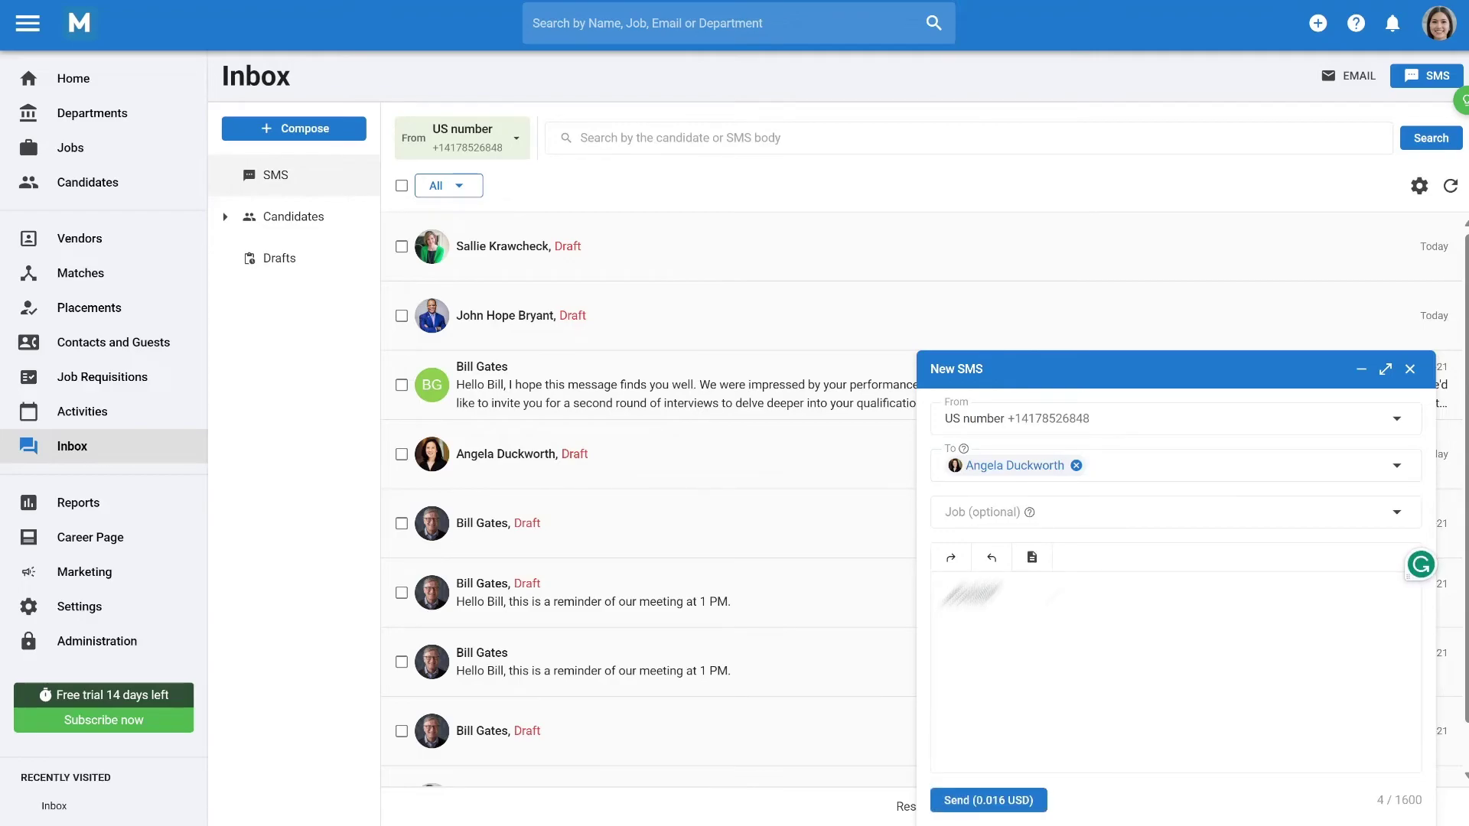
left_click(992, 801)
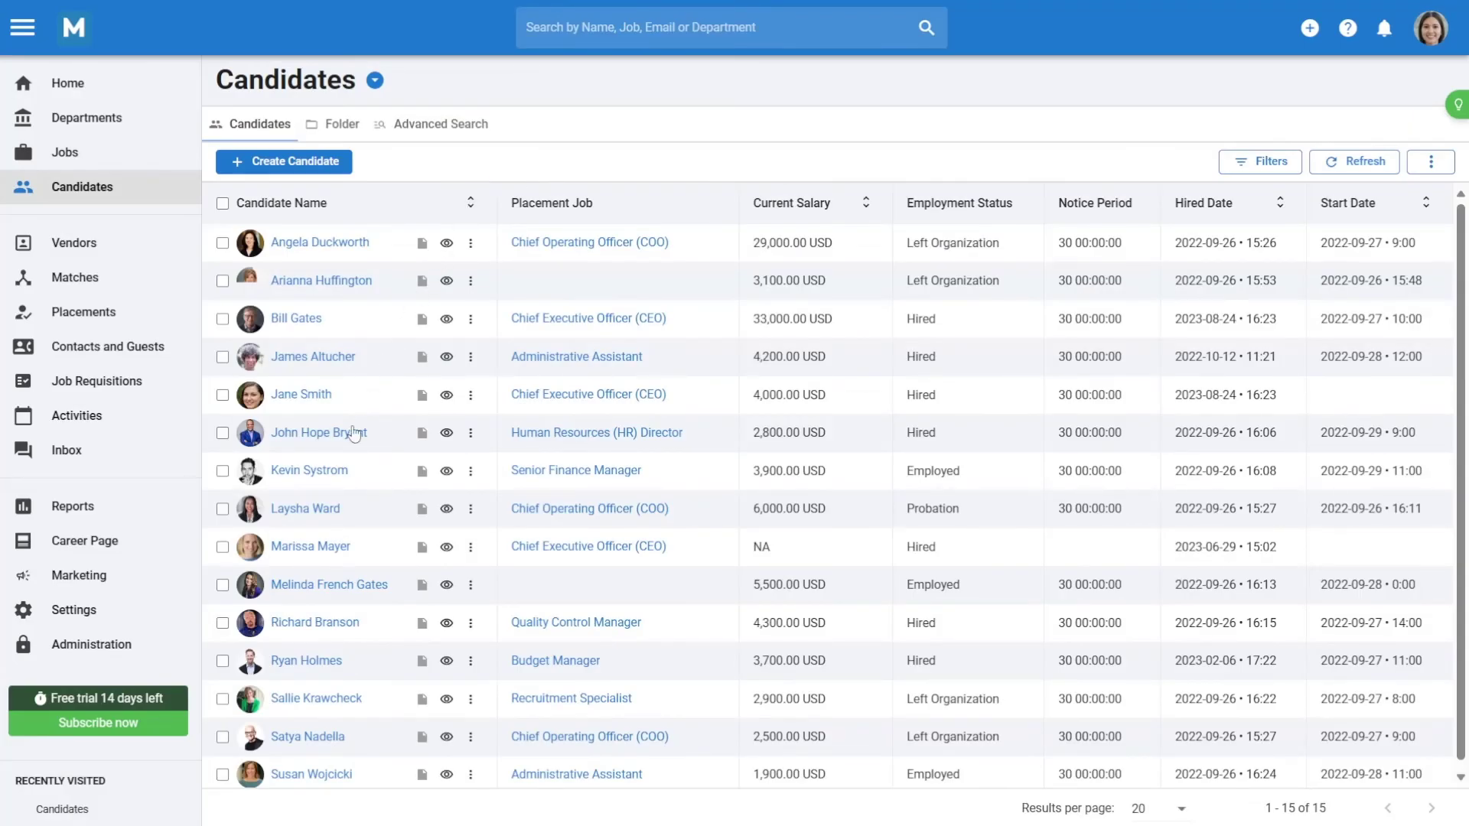
left_click(323, 478)
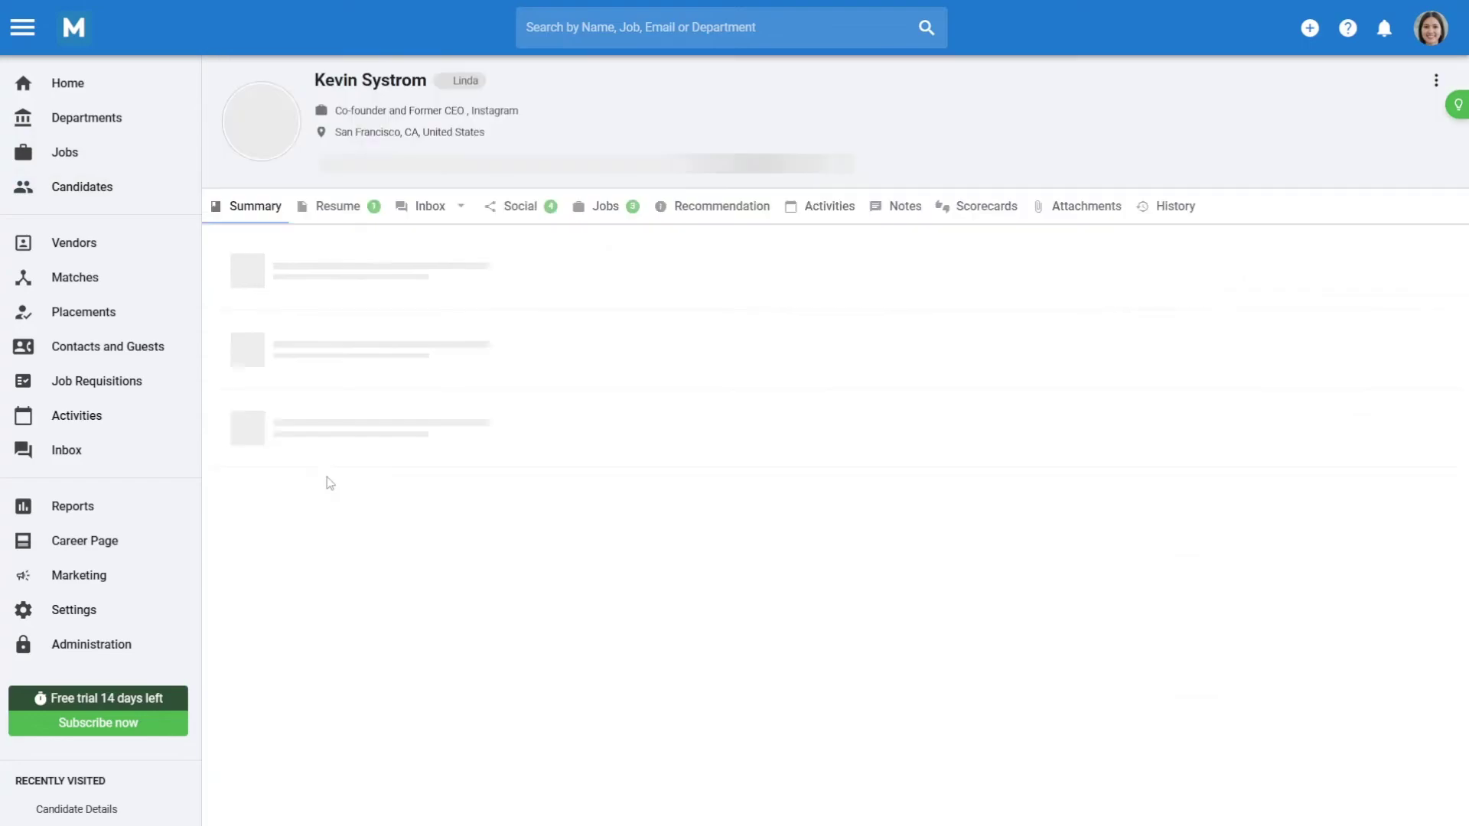
mouse_move(448, 218)
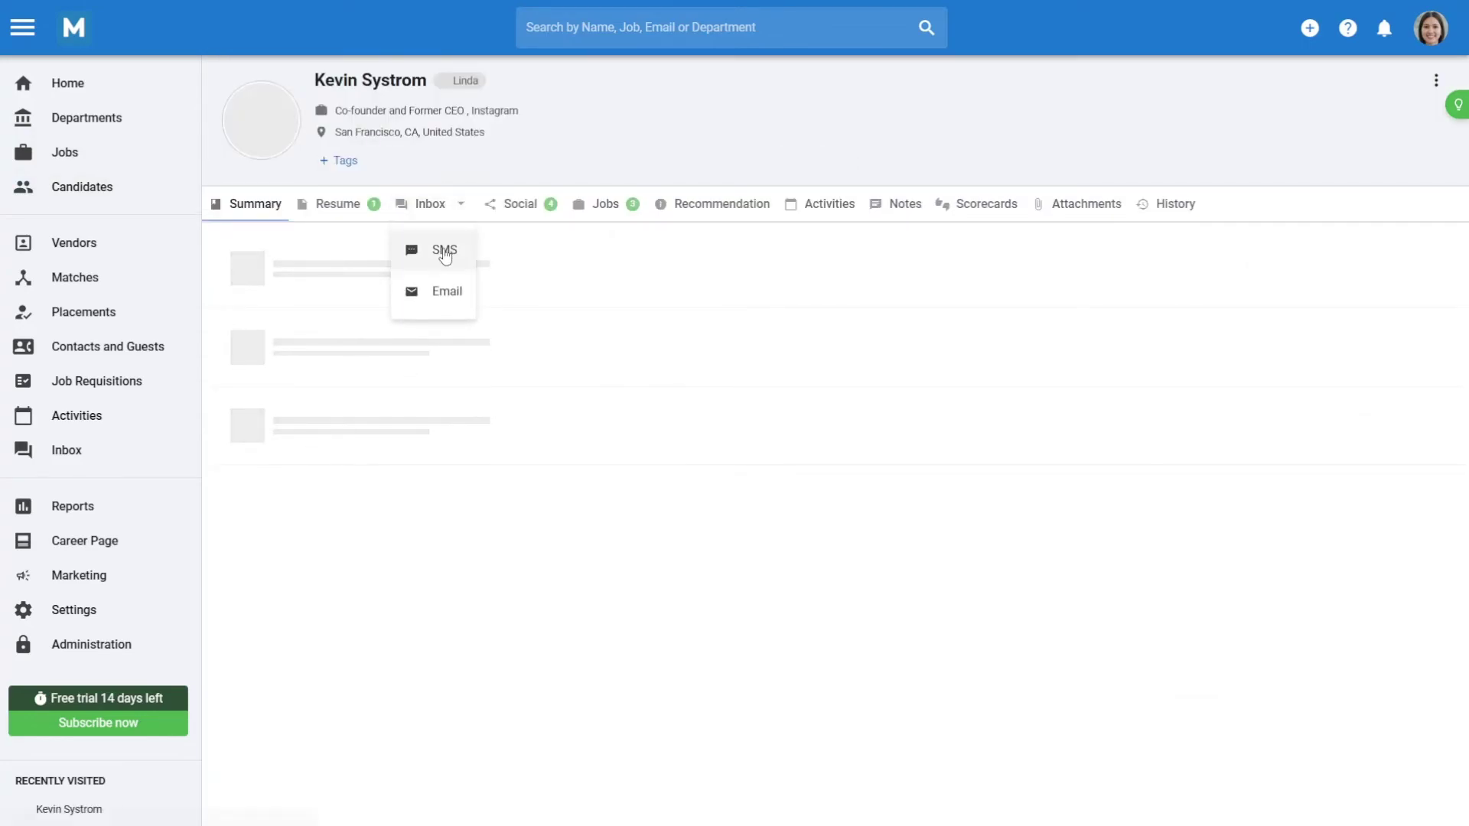
left_click(443, 250)
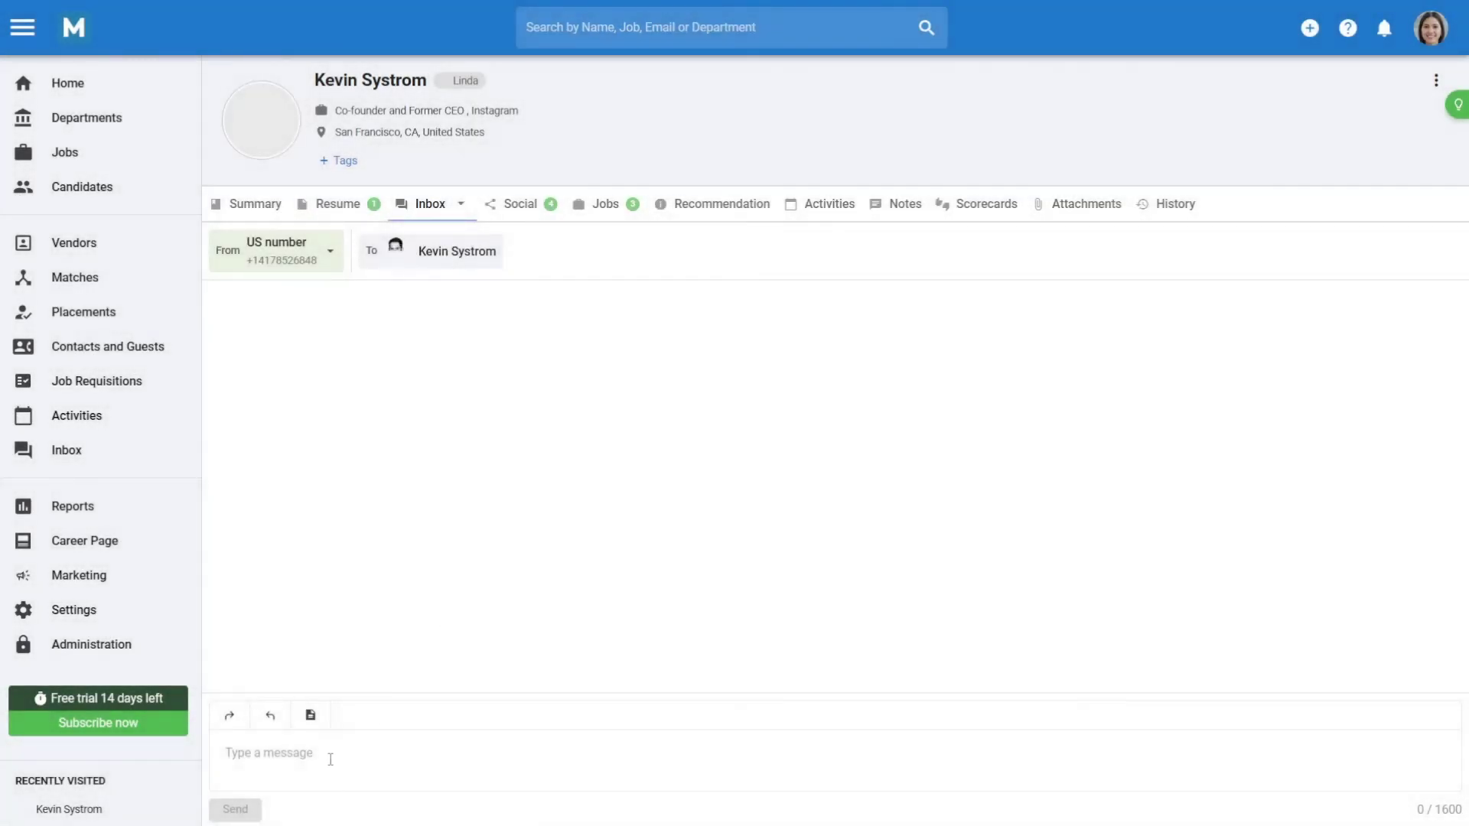
type("Hi Kevin, how are you")
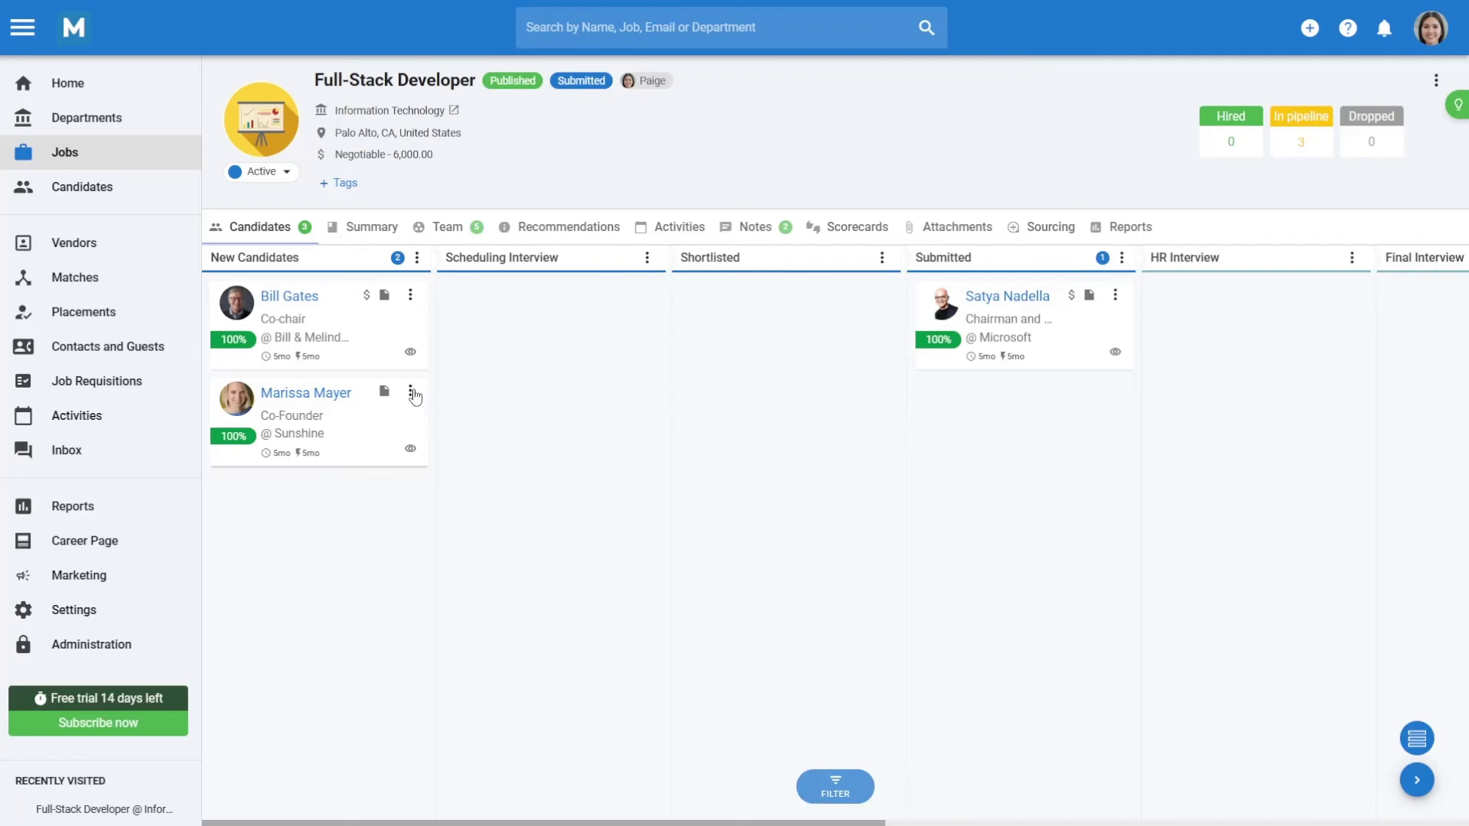
Step: Start an SMS from the second new candidate's pipeline card, greeting her by name
left_click(411, 393)
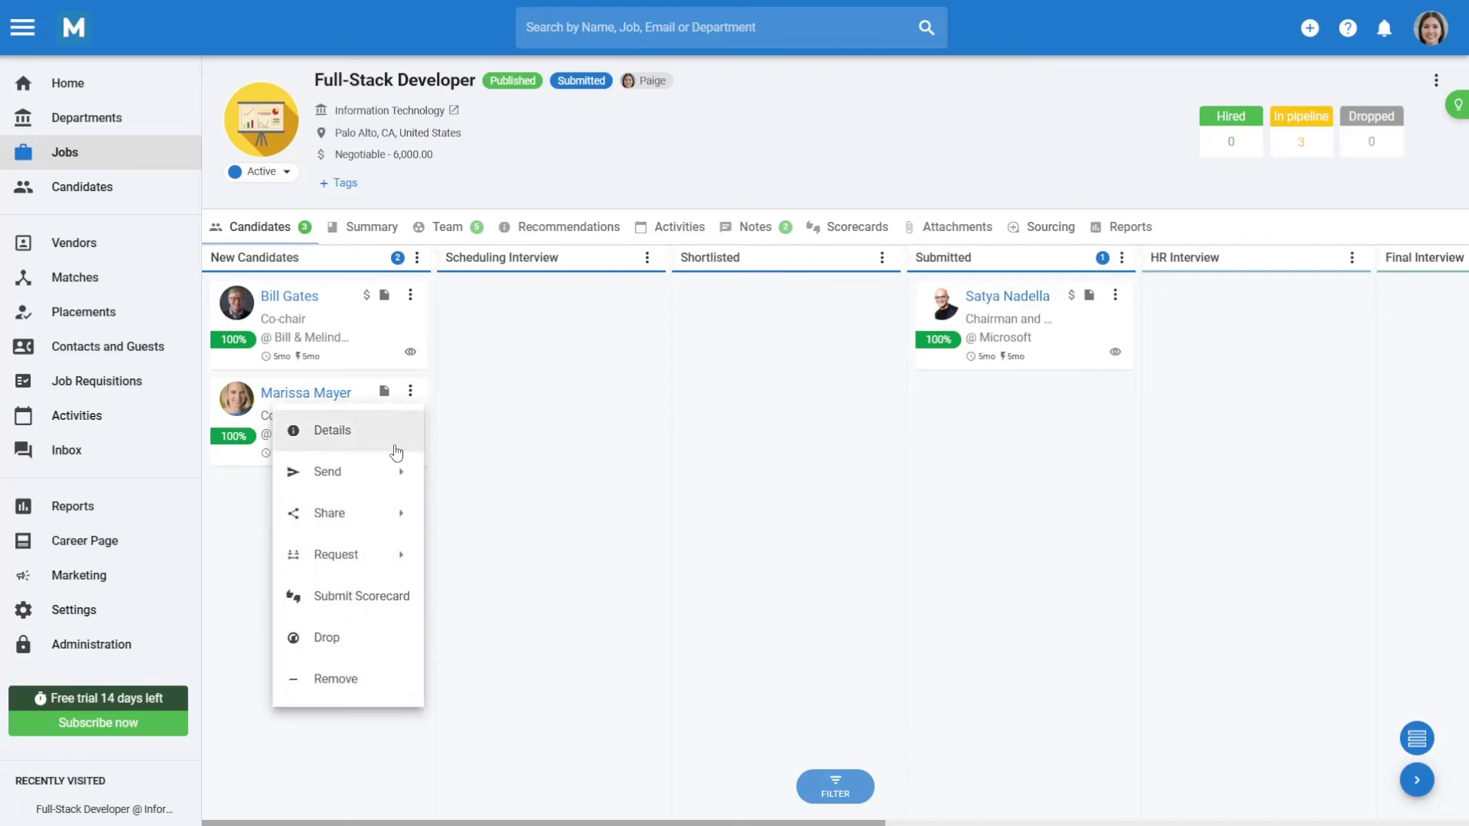
mouse_move(396, 473)
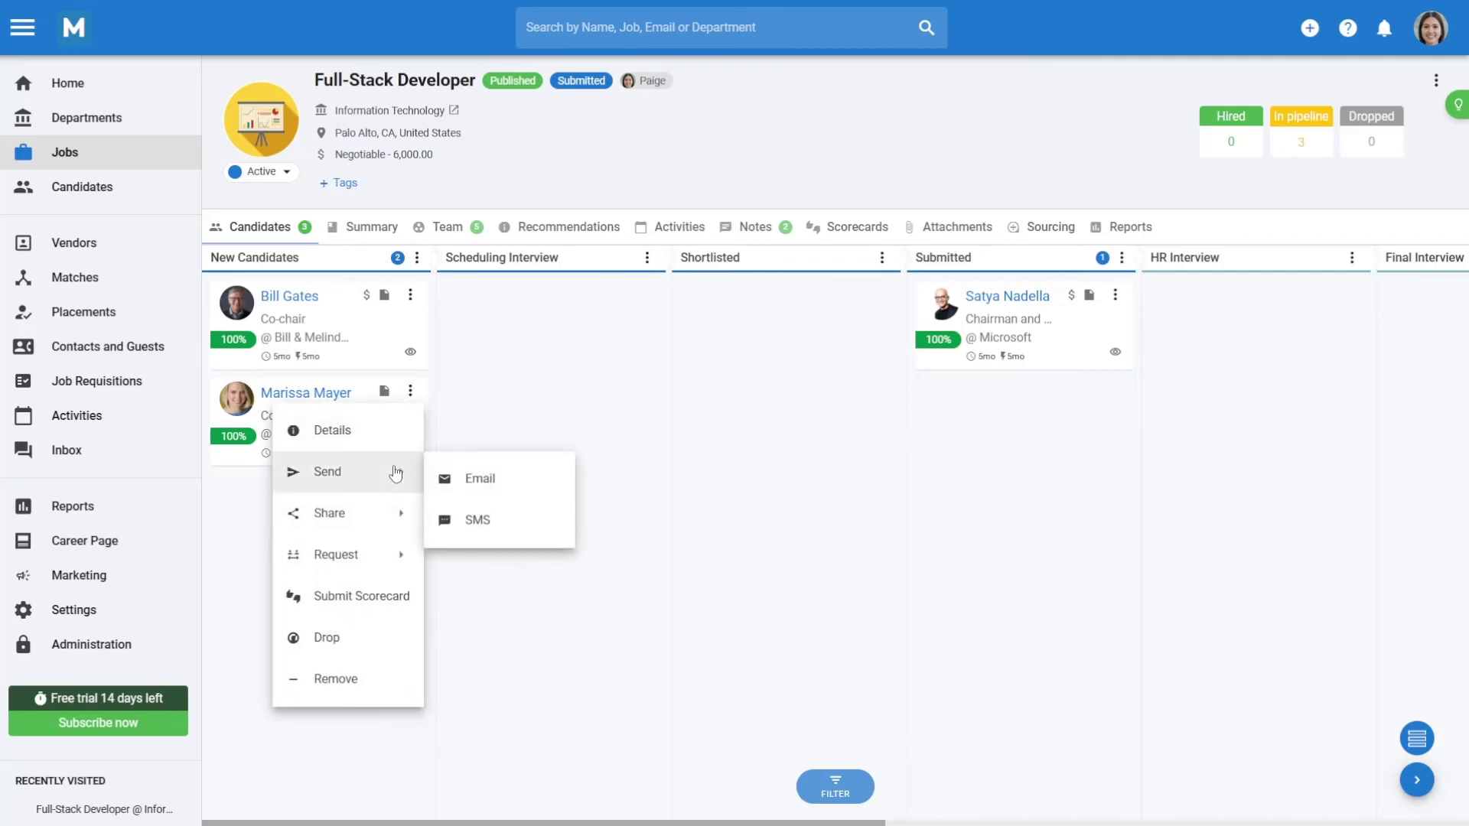
left_click(483, 531)
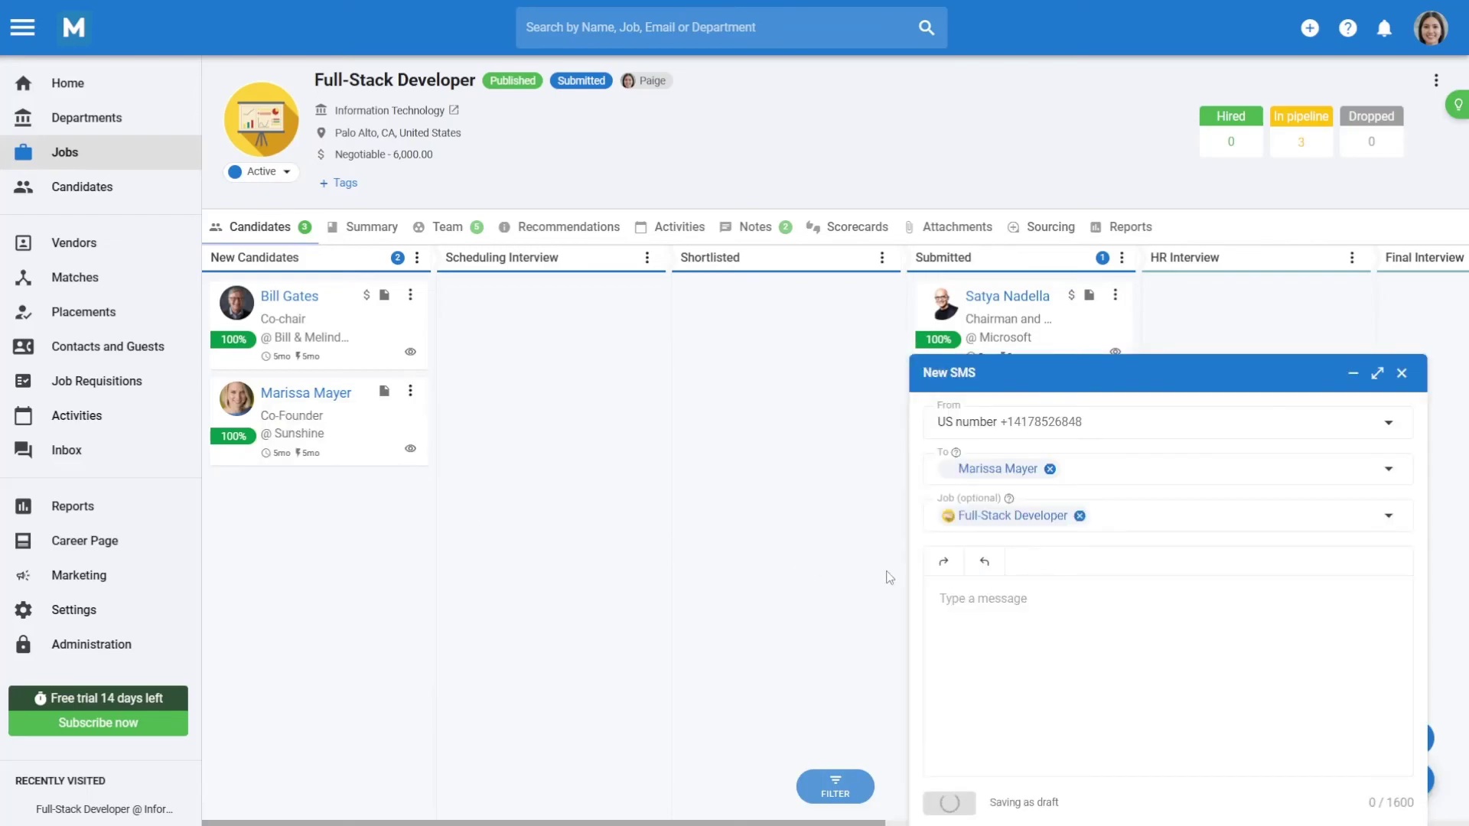
type("Hi Marissa,")
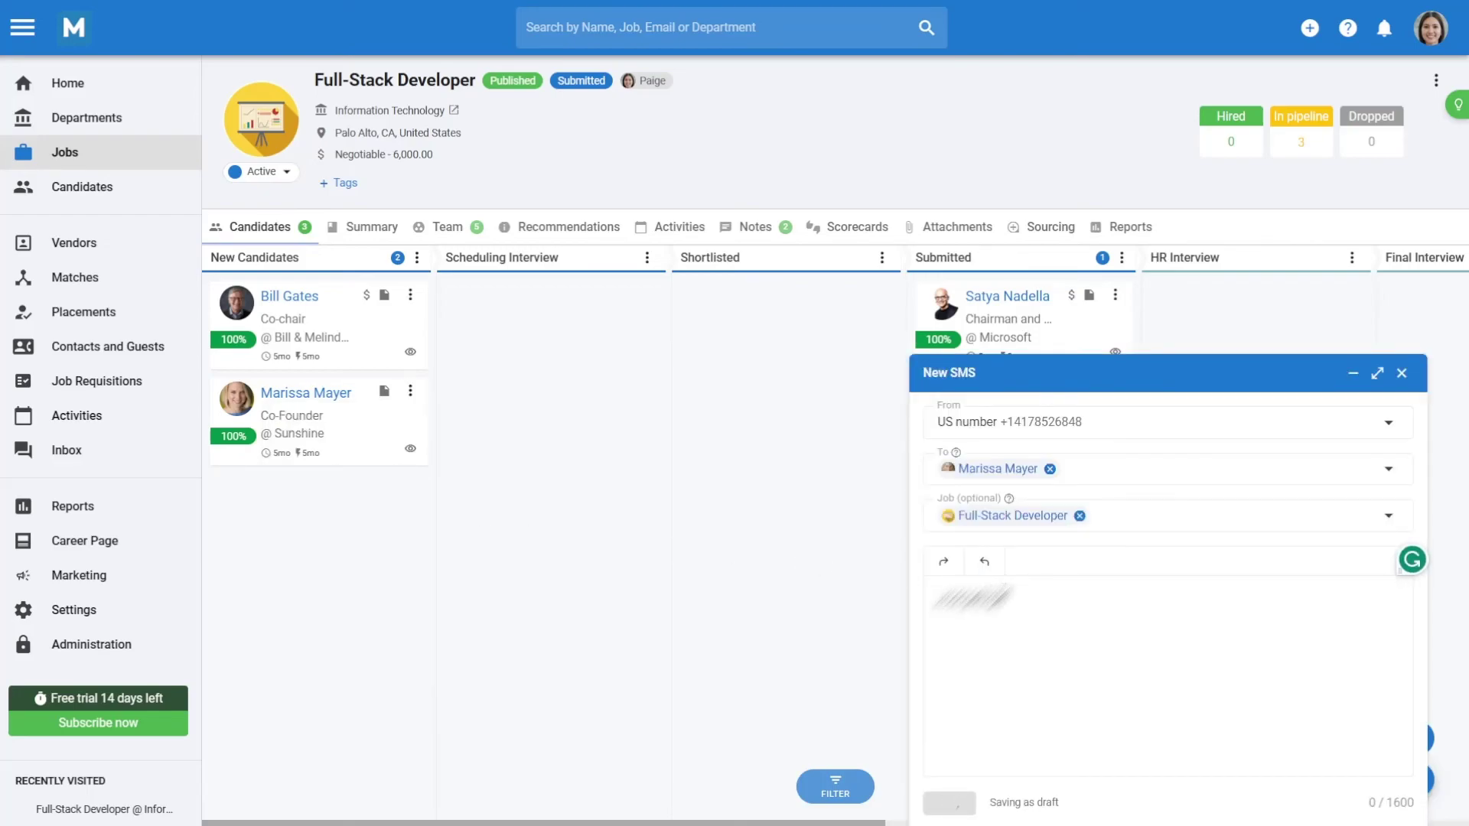